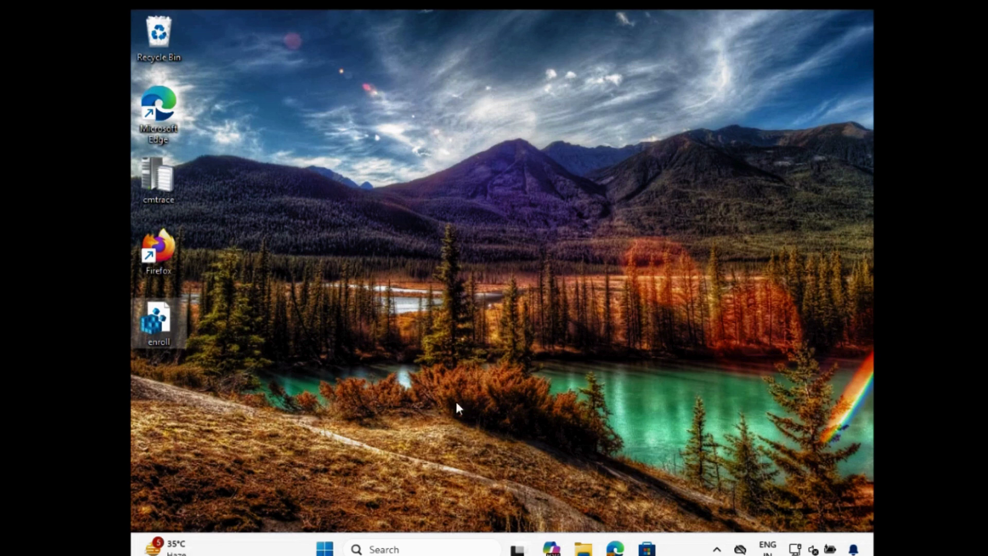
Open Command Prompt from a Windows search for 'cmd'
click(424, 550)
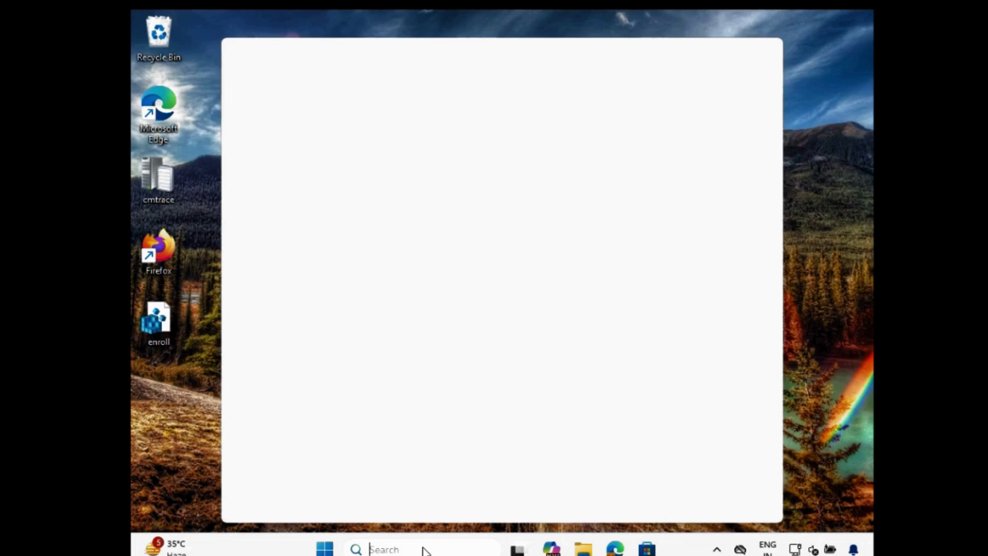
text(cmd)
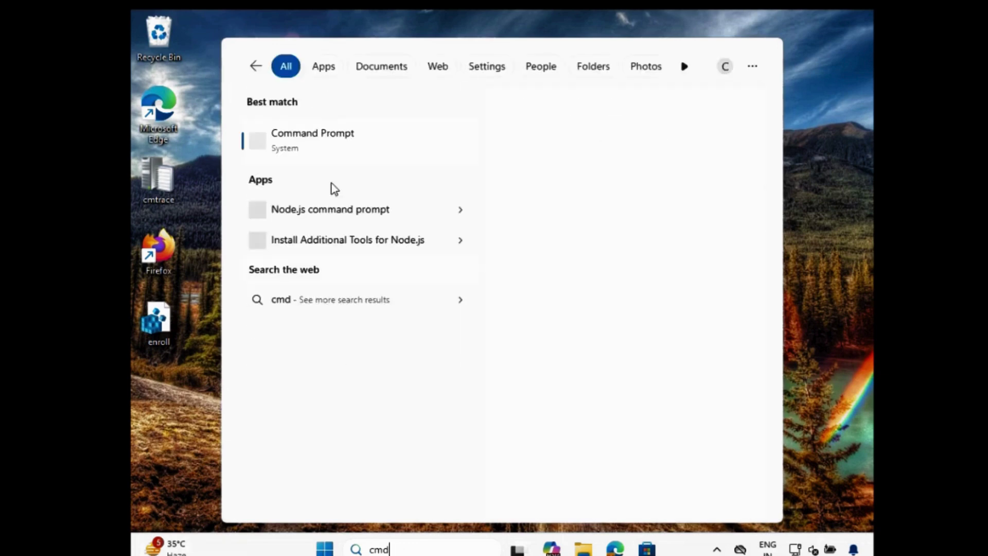
click(348, 138)
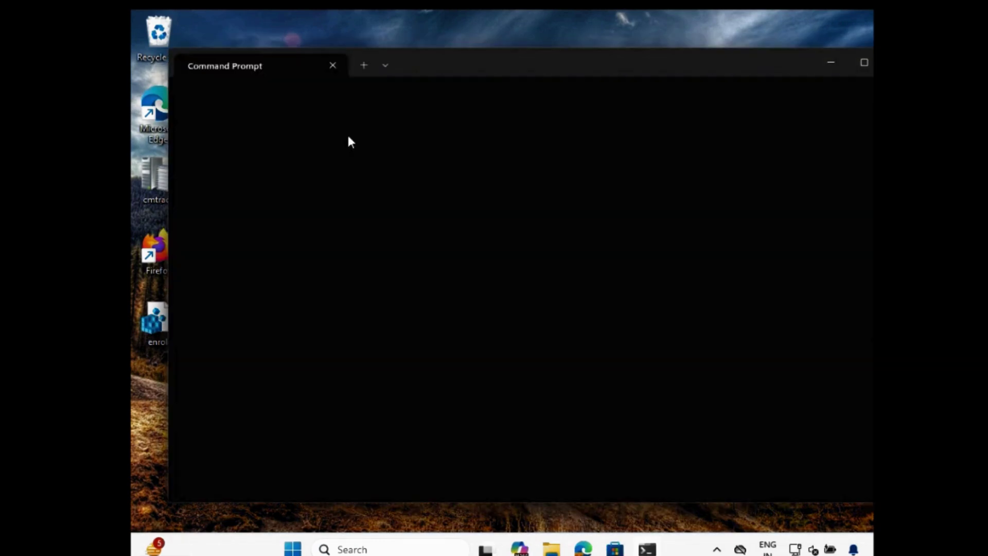
Run whoami and whoami /upn to show the signed-in Azure AD account and its sign-in name
text(who)
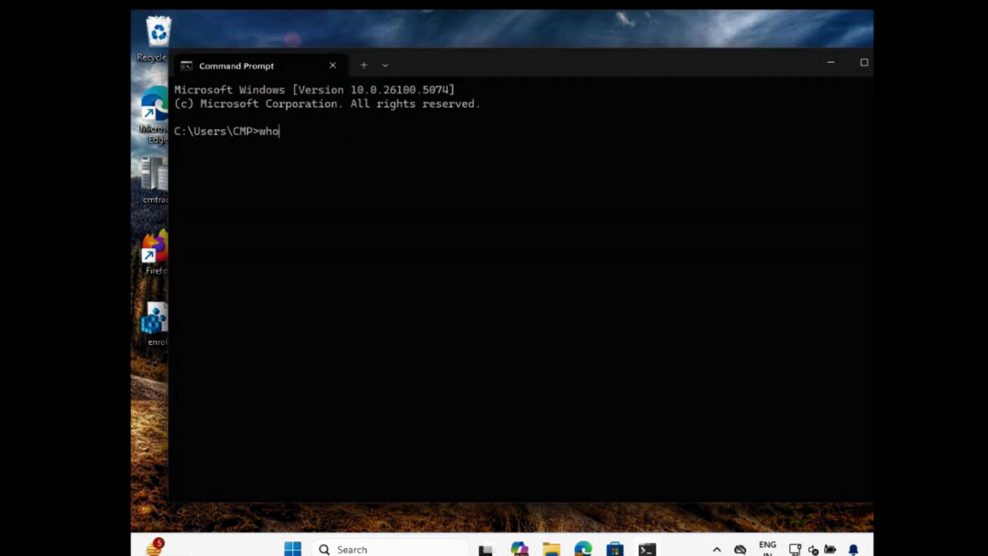
text(ami)
key(Return)
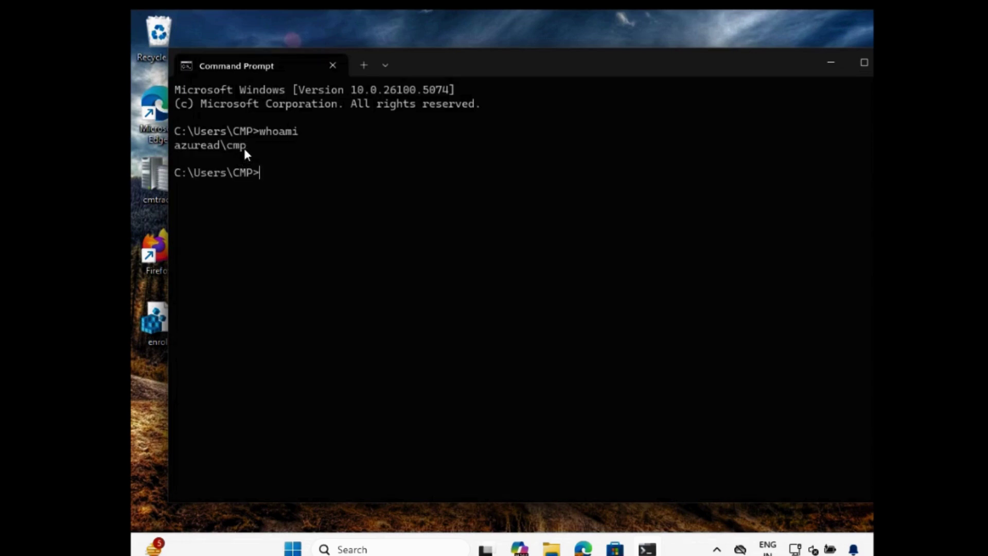
text(whoami /upn)
key(Return)
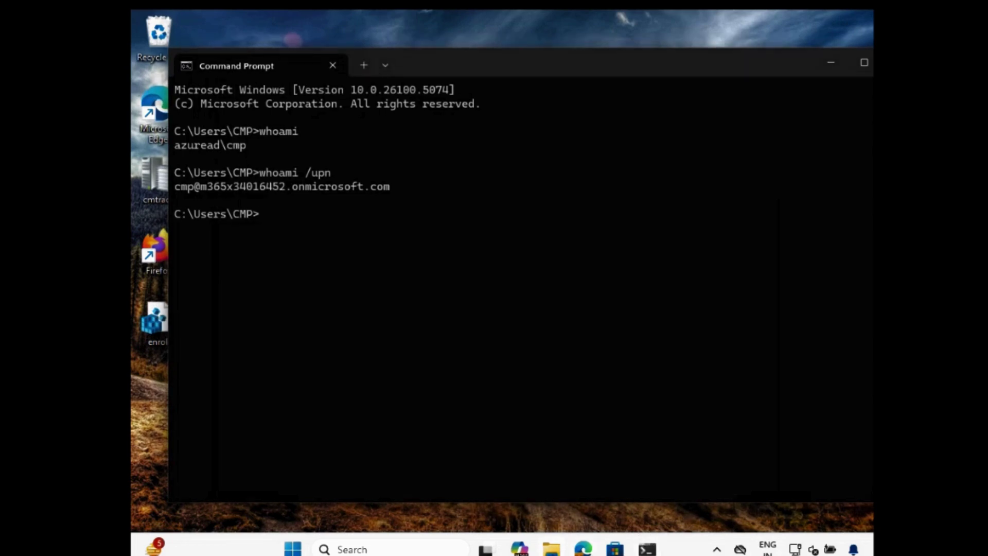
key(super+e)
Open Computer Management from This PC's Manage option
right_click(293, 456)
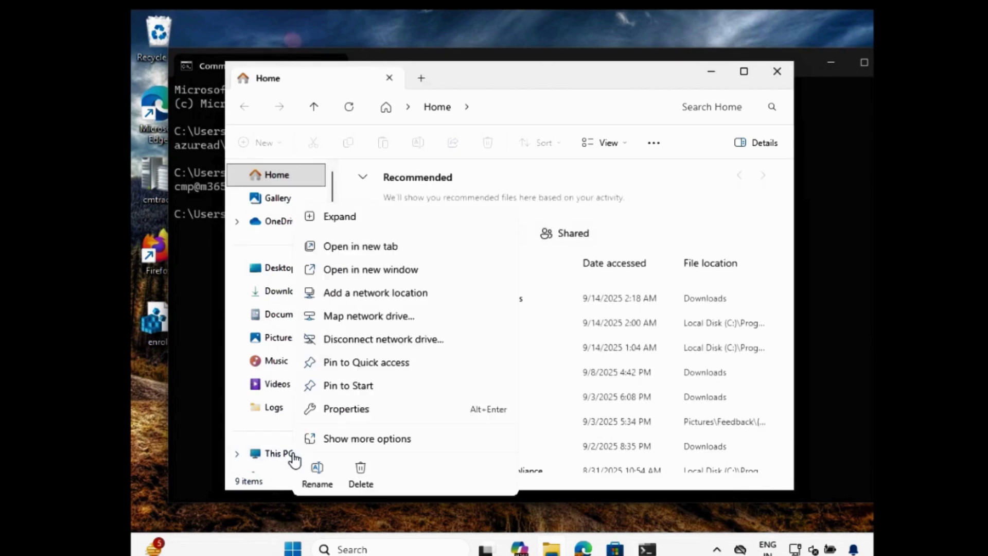
click(348, 442)
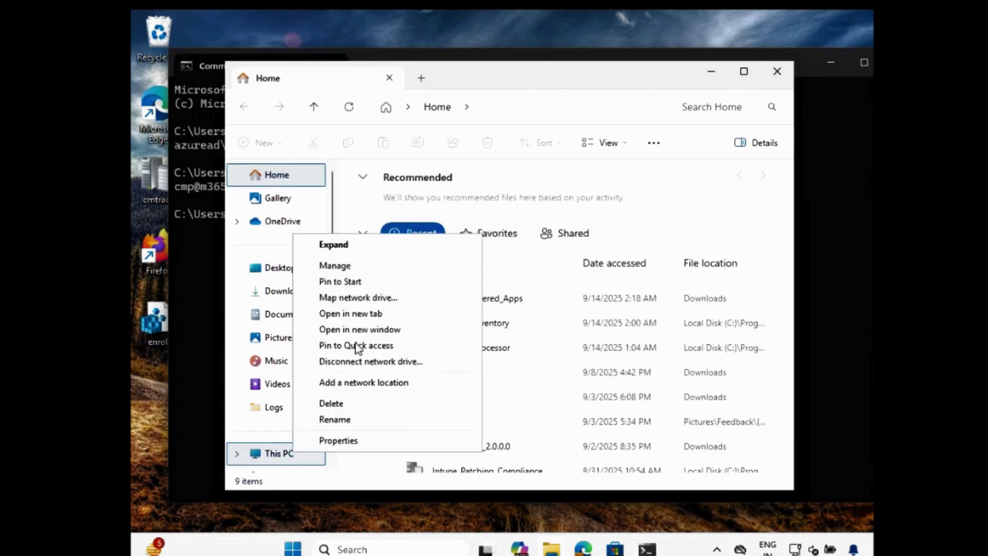
click(341, 265)
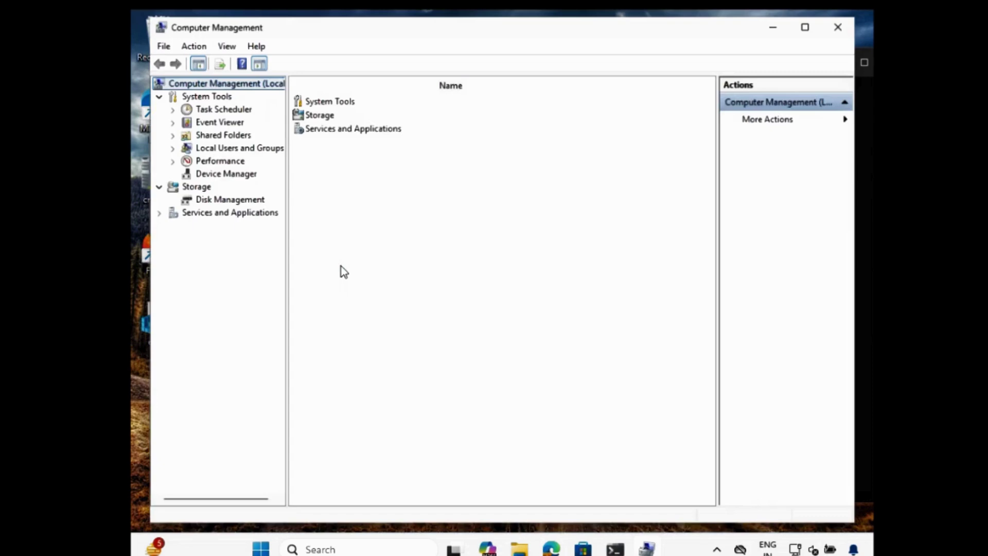
Review the Administrators group members (Administrator plus two Azure AD SIDs), then minimize the console
click(225, 151)
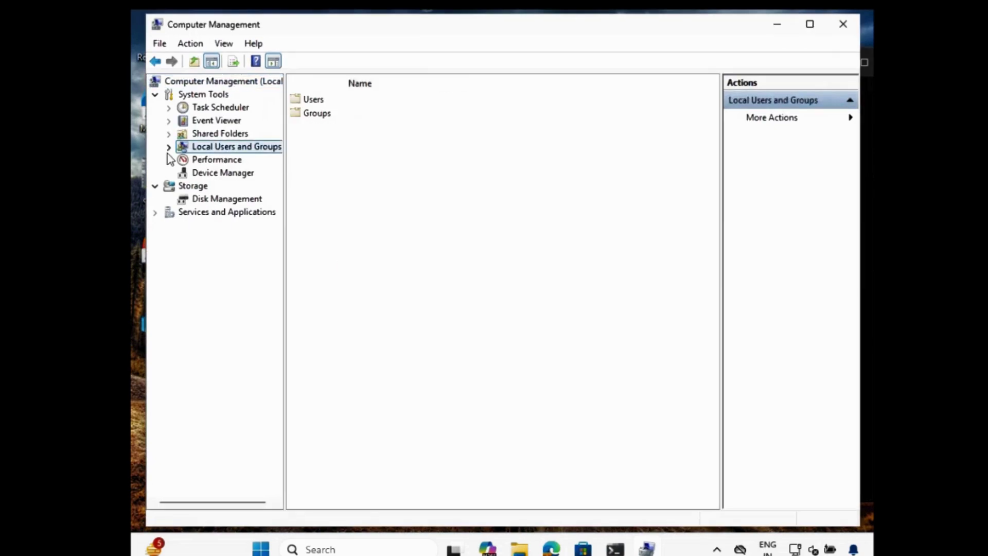
click(168, 147)
click(221, 173)
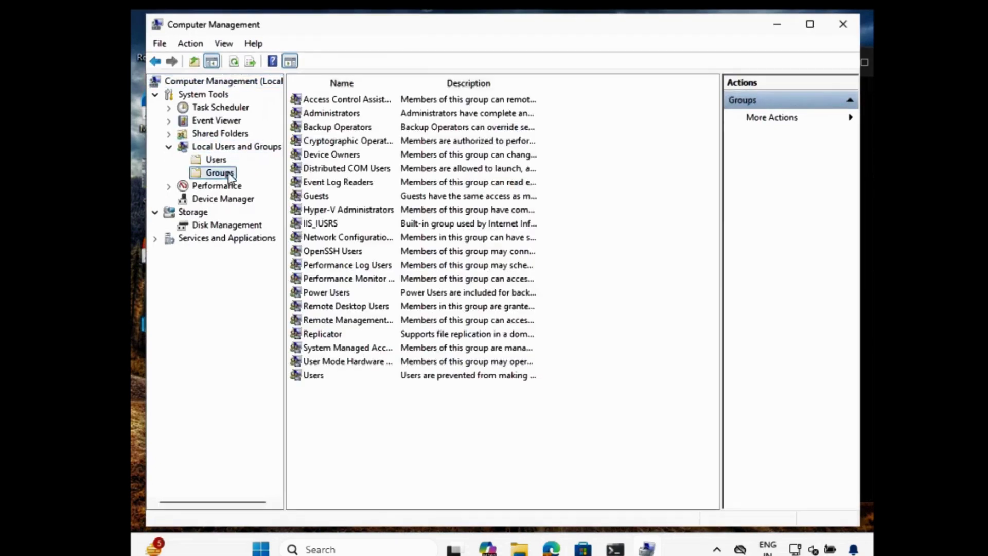
double_click(339, 110)
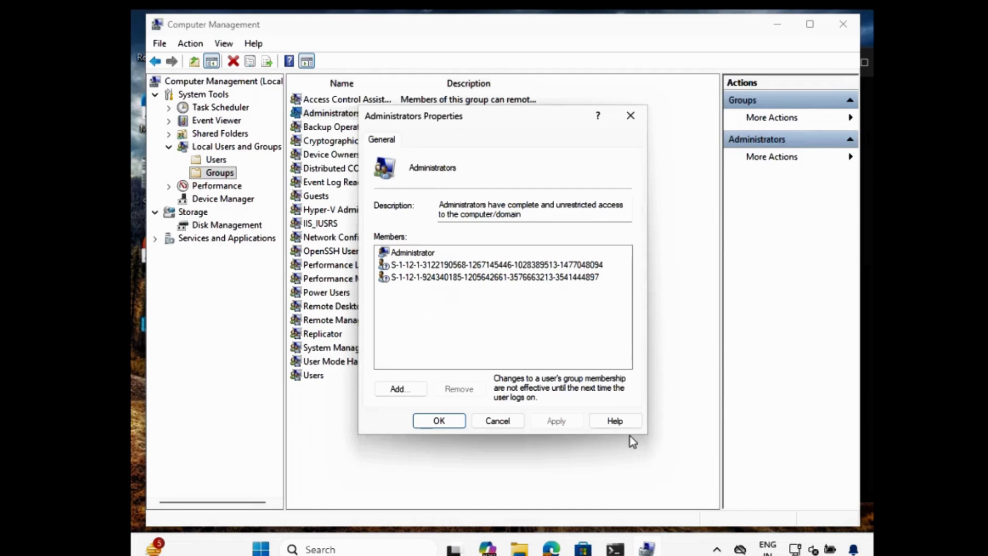
click(630, 115)
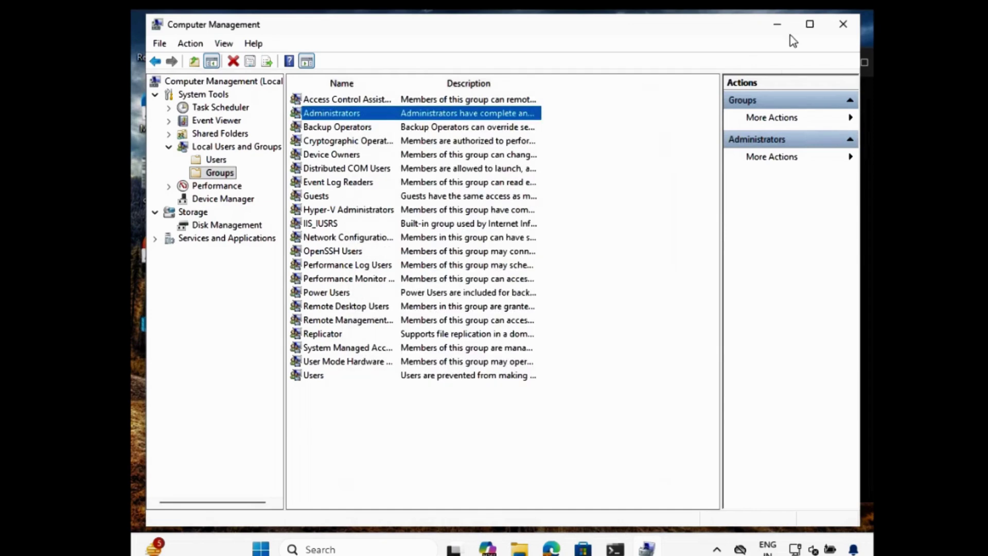
click(778, 25)
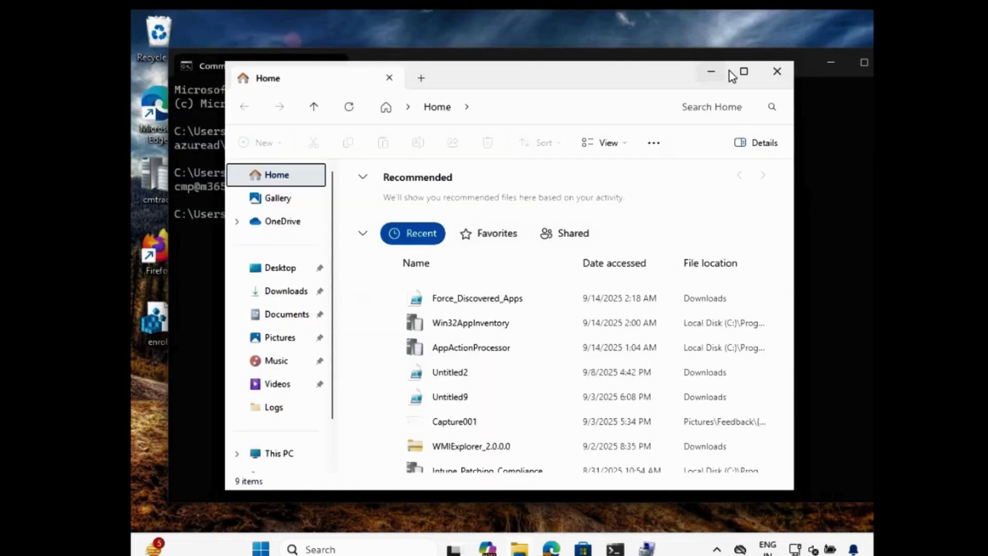
Go to Devices > Scripts and remediations in Intune and begin a new remediation script package
click(776, 70)
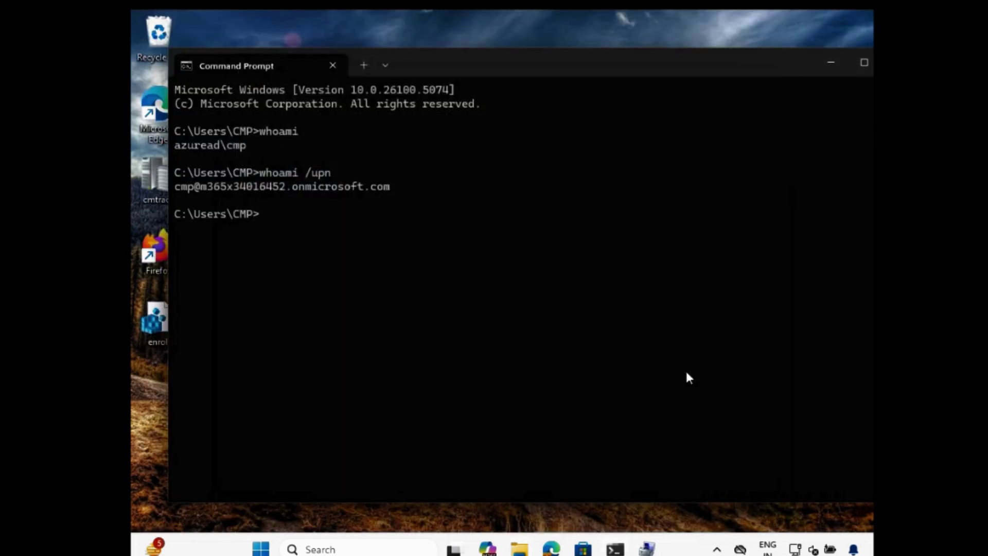
click(537, 494)
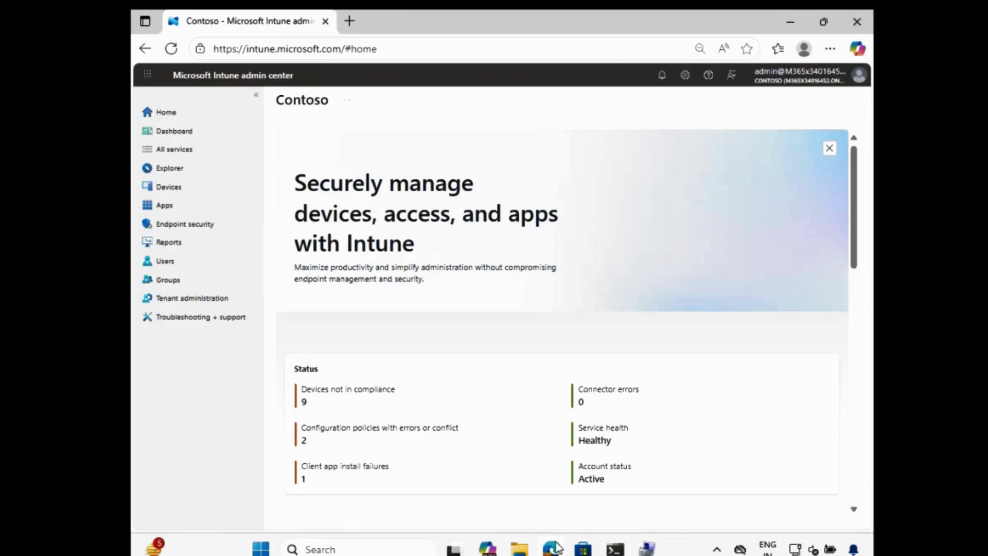
click(171, 193)
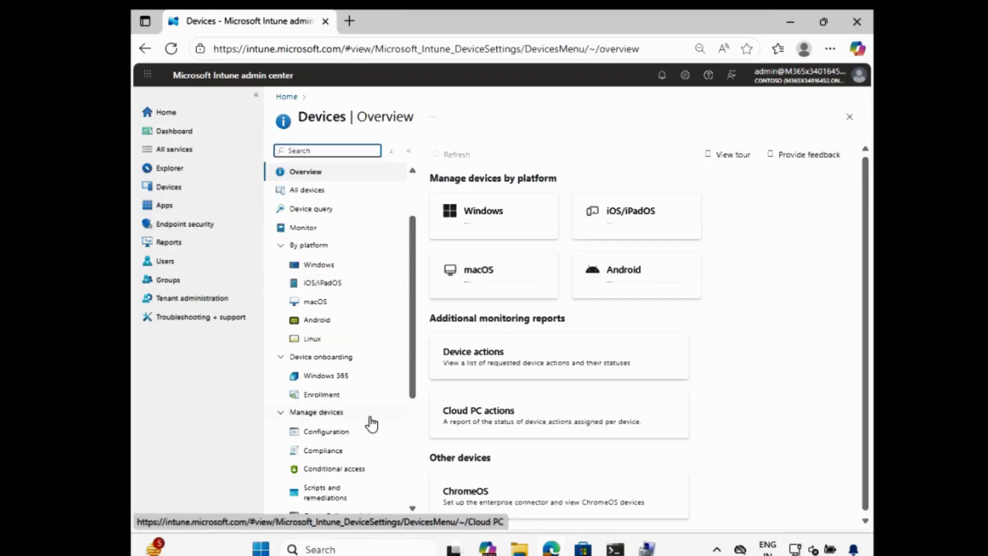
scroll(371, 419, down, 3)
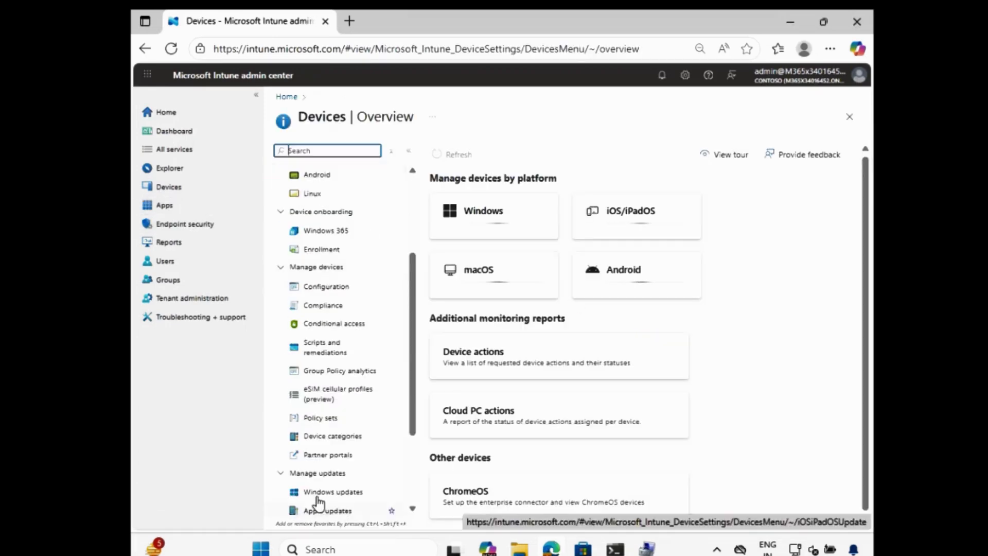
click(324, 351)
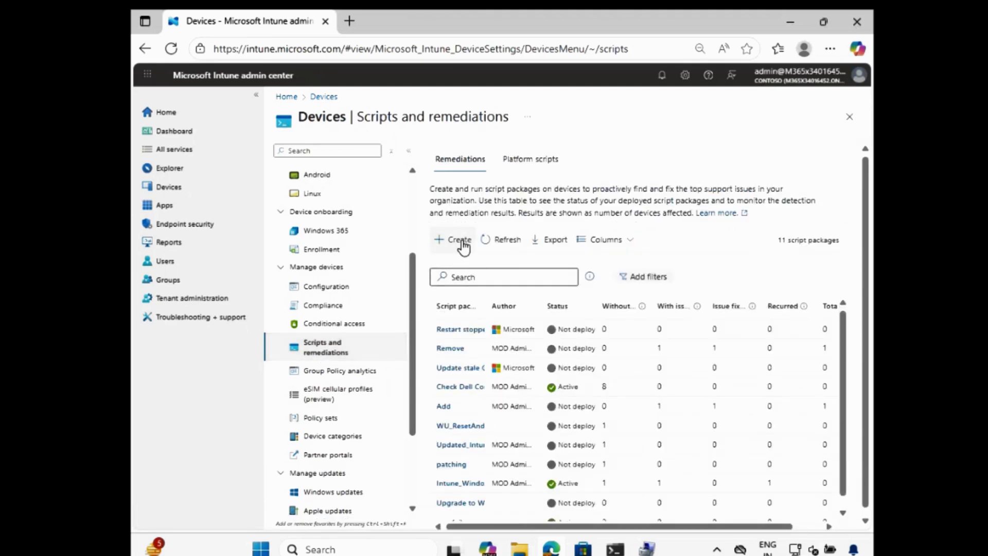
click(462, 243)
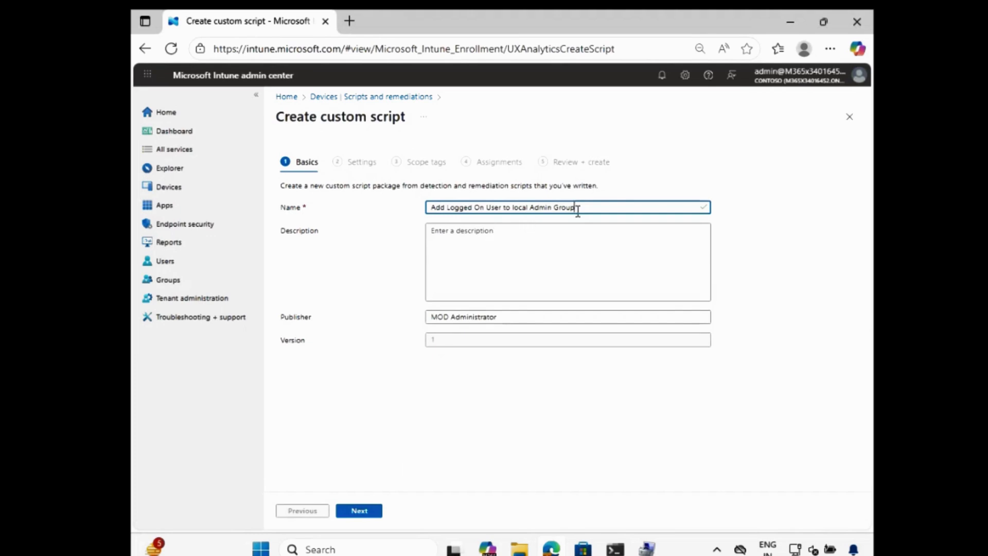
Move the 'Add Logged On User to local Admin Group' package from Basics to Settings
click(363, 511)
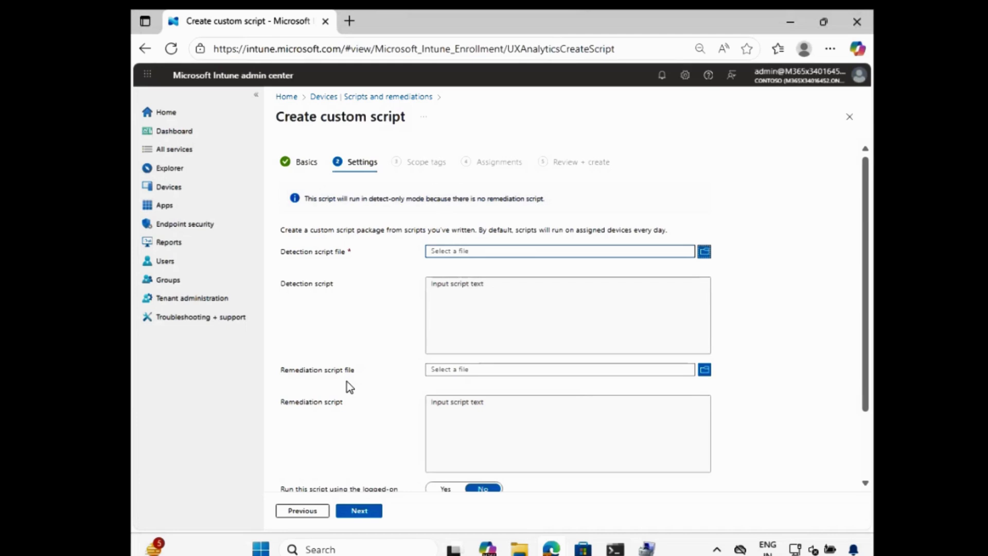
Upload Detect-Add User in Local Admin.ps1 from Downloads as the detection script
click(705, 252)
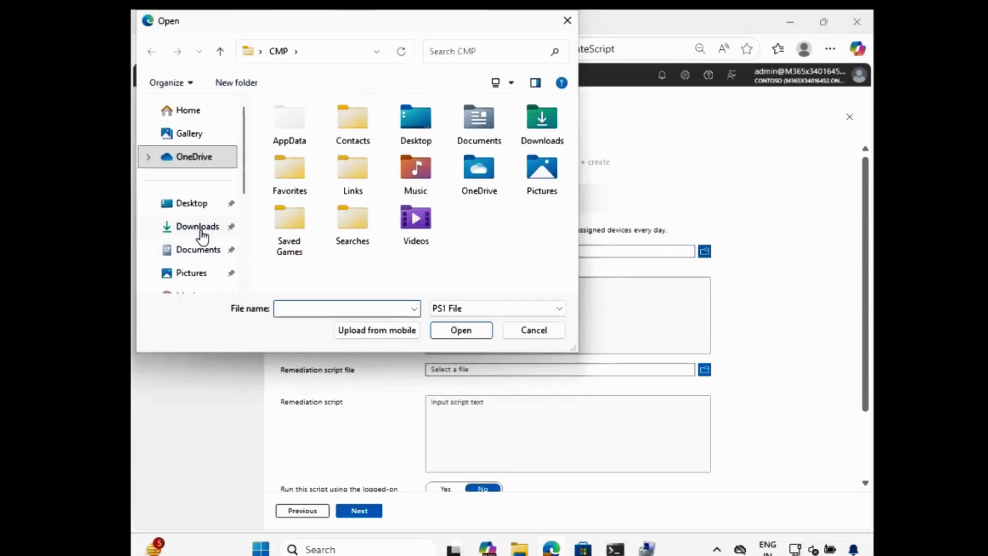
click(203, 237)
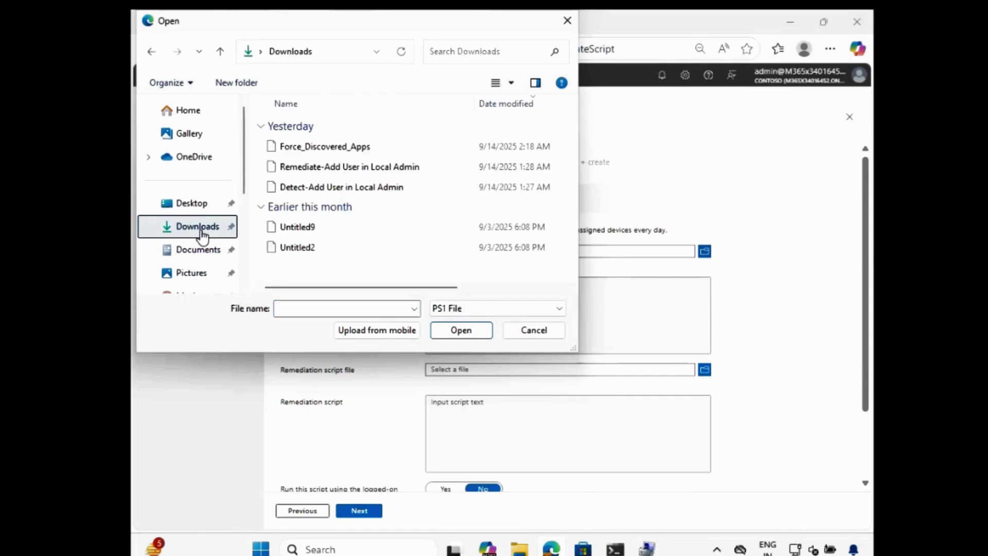
click(327, 188)
click(471, 332)
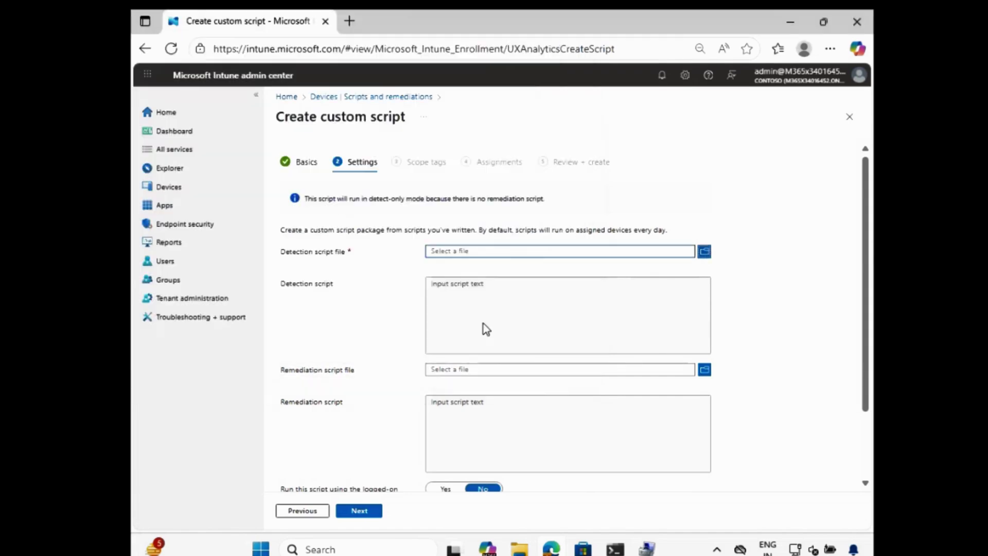
Upload Remediate-Add User in Local Admin.ps1 as the remediation script and enable 64-bit PowerShell
click(705, 370)
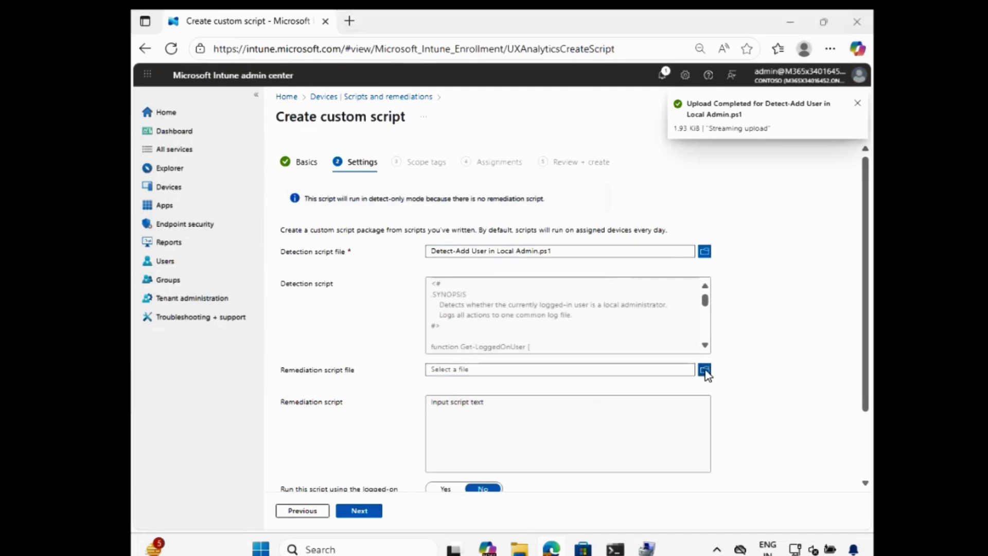
click(339, 167)
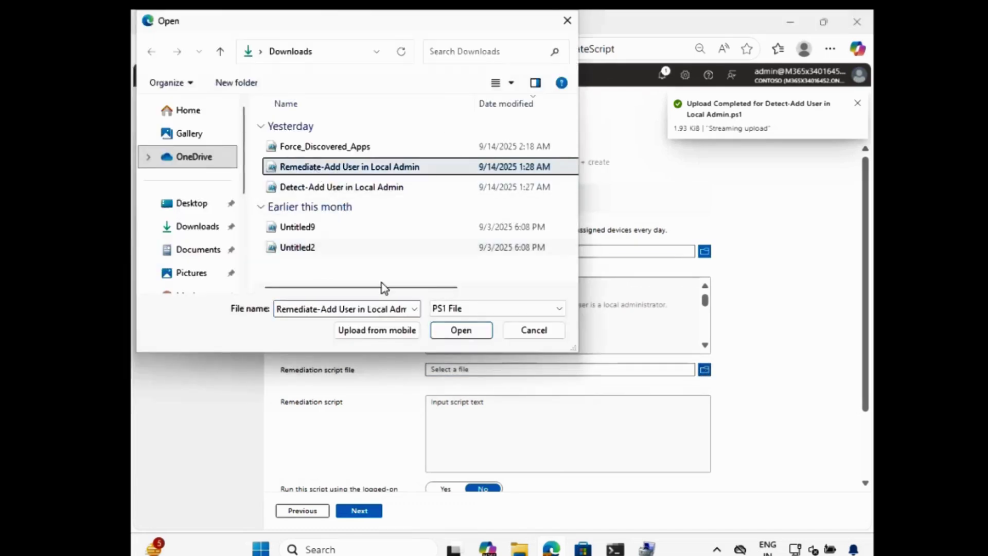
click(442, 334)
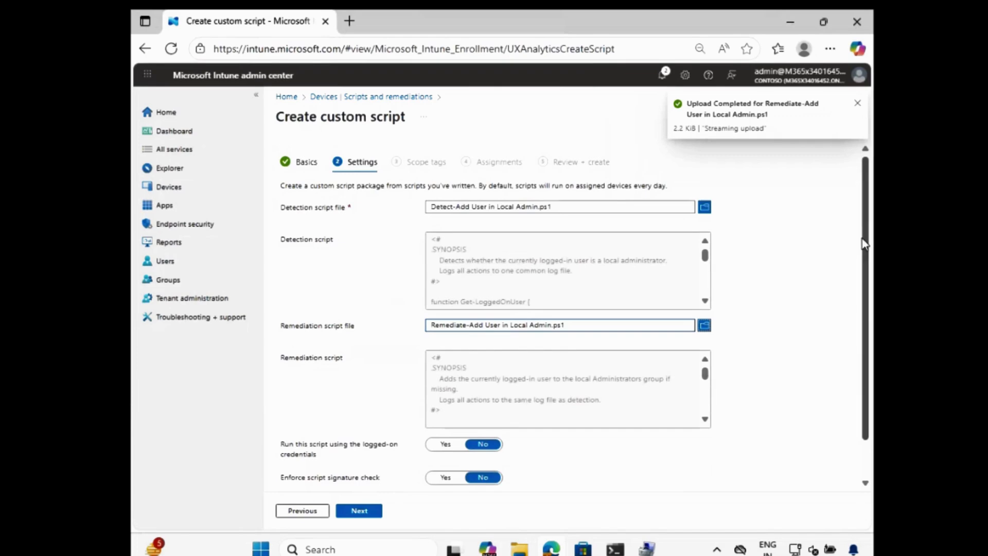
scroll(865, 288, down, 1)
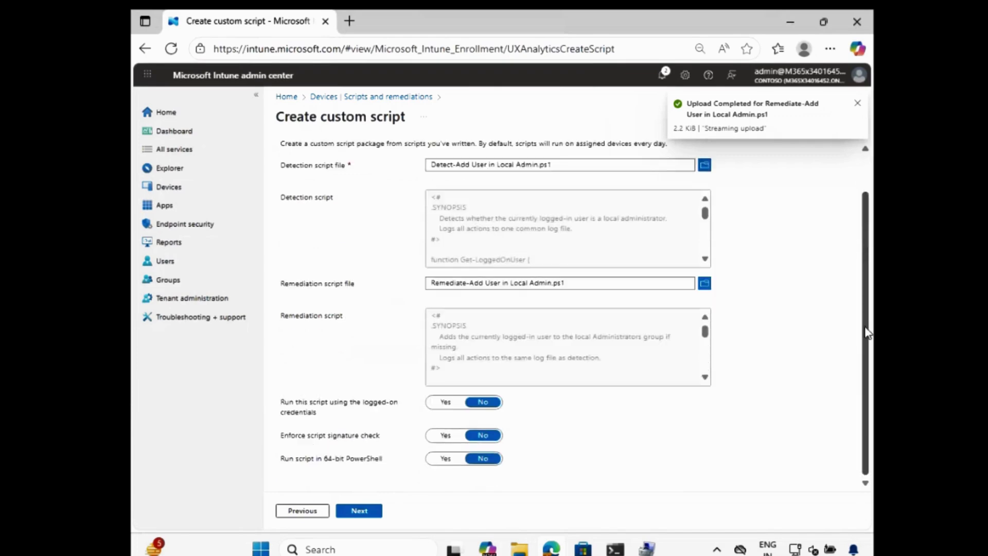
click(446, 458)
click(360, 511)
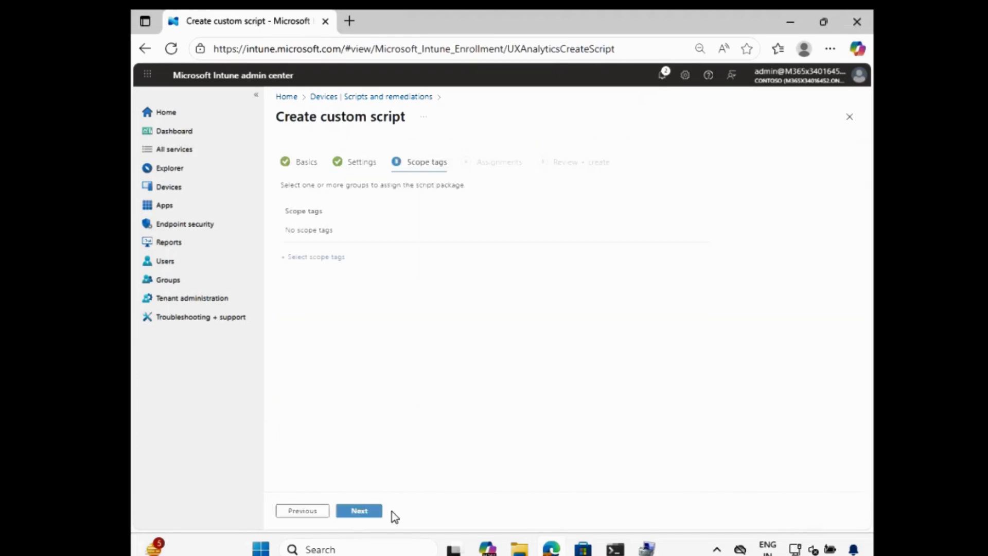
Accept the default scope tags and assignments, then create the package
click(360, 511)
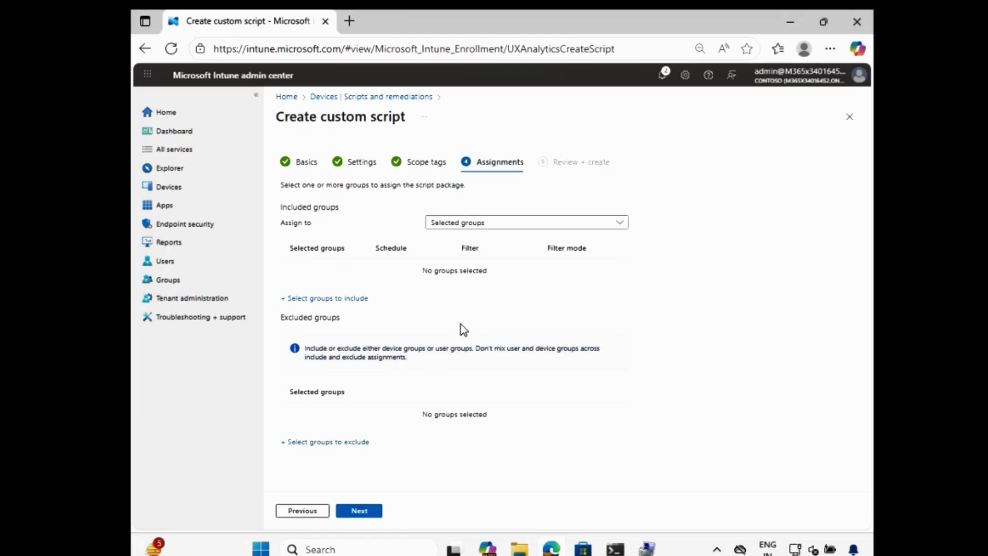
click(364, 514)
click(363, 512)
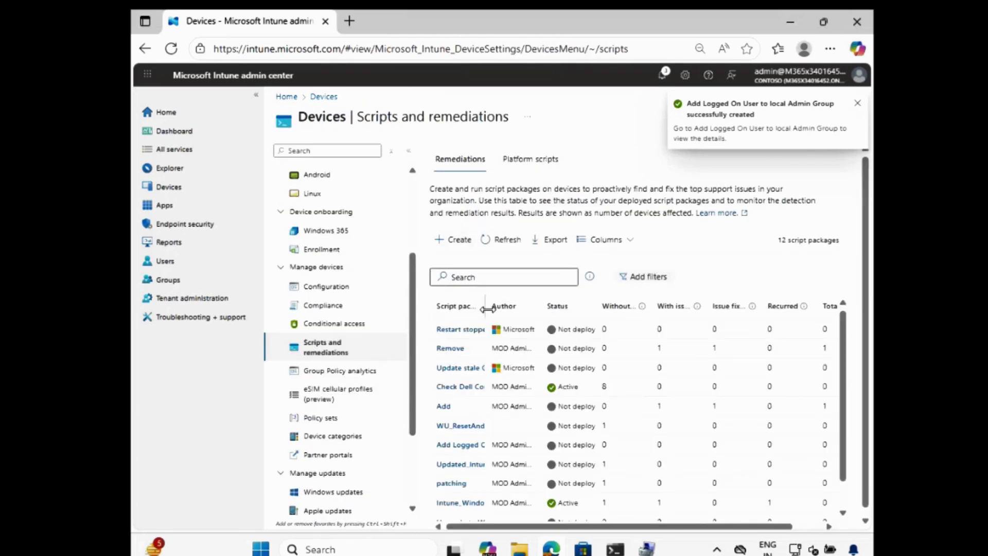
Open DESKTOP-CKBUKQR from the Windows devices list under Devices
drag(487, 309, 545, 311)
click(170, 187)
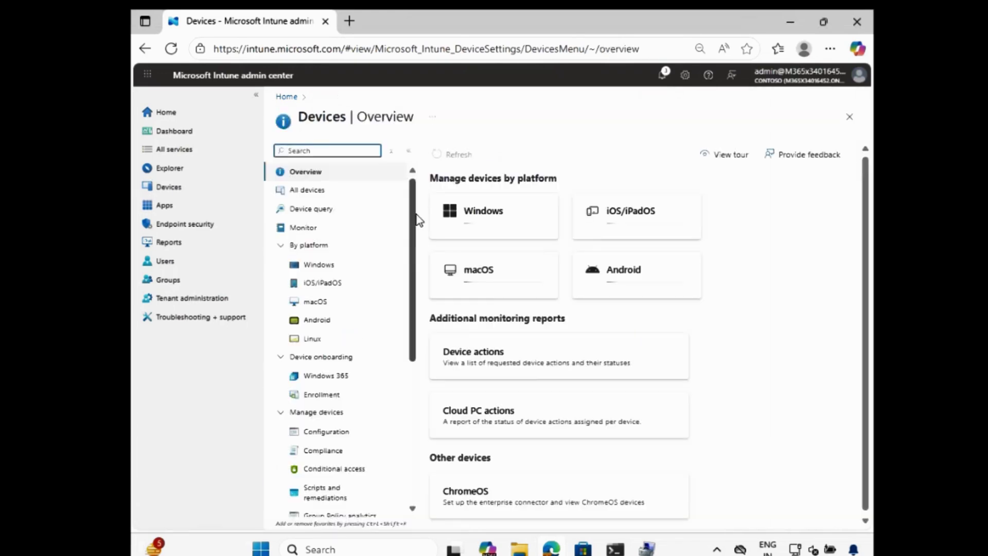
click(483, 219)
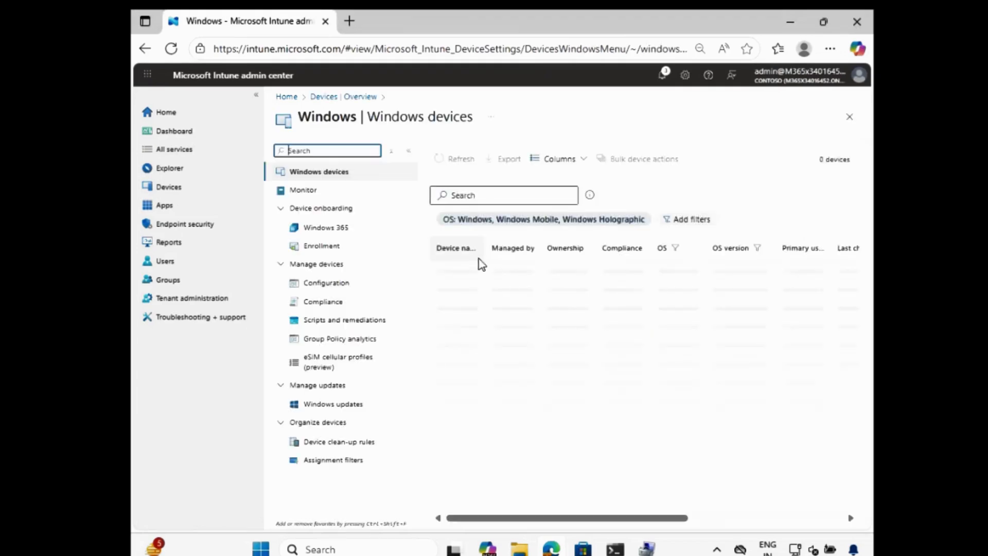
drag(484, 247, 526, 244)
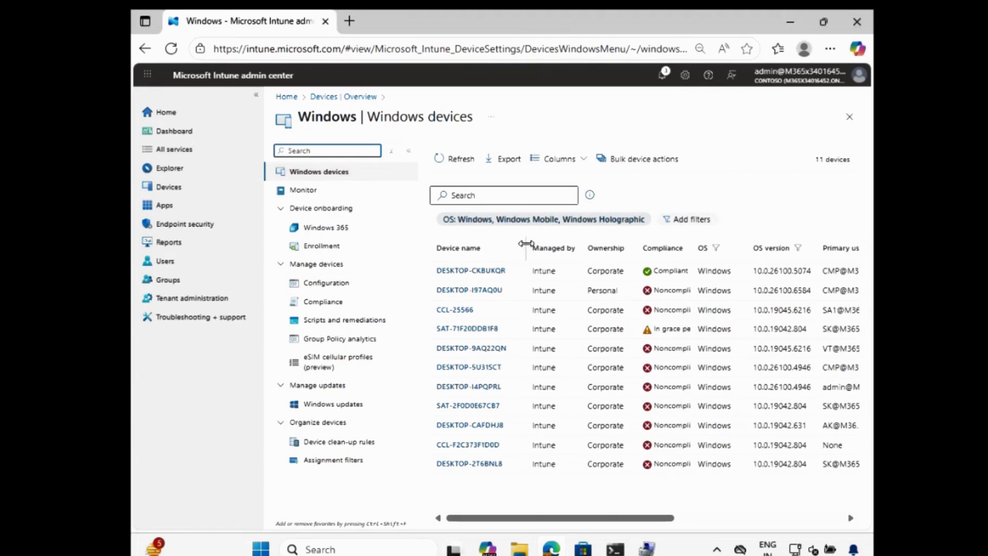
click(483, 273)
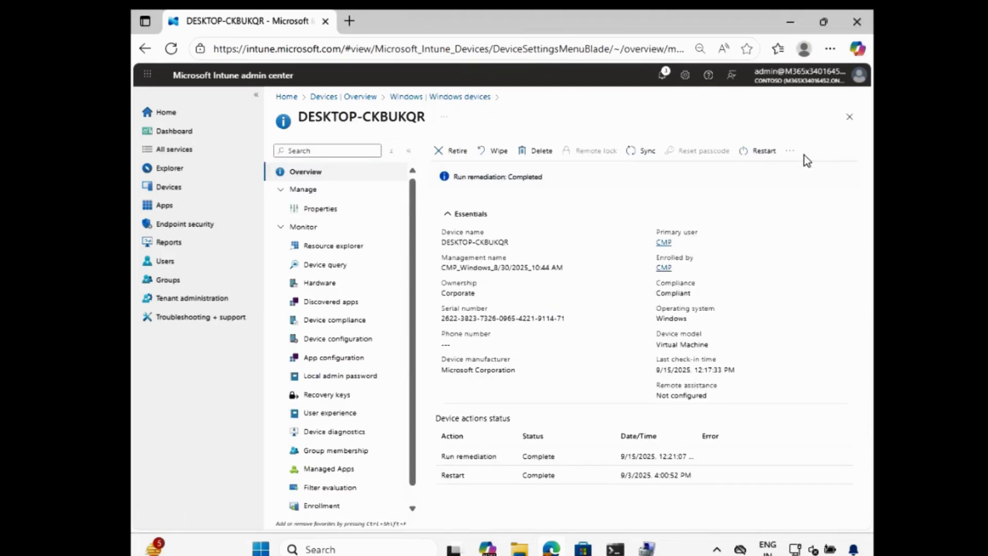
Tick 'Add Logged On User to local Admin Group' in the device's Run remediation (preview) pane
click(792, 155)
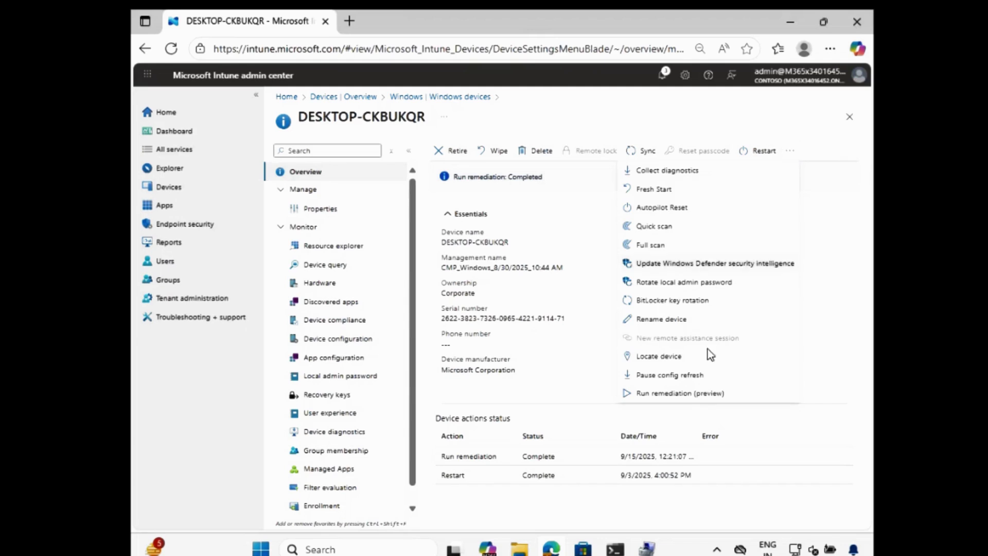
click(664, 398)
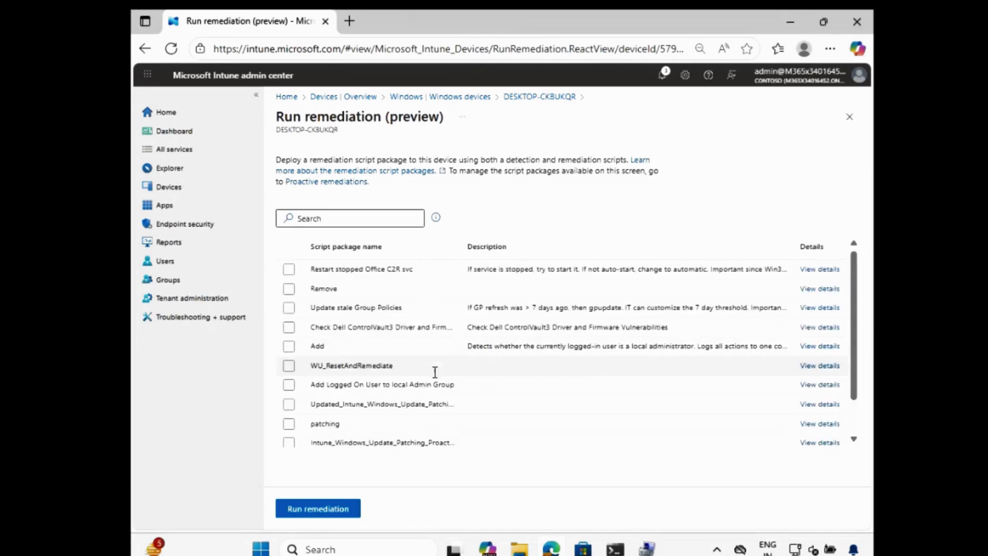
click(288, 390)
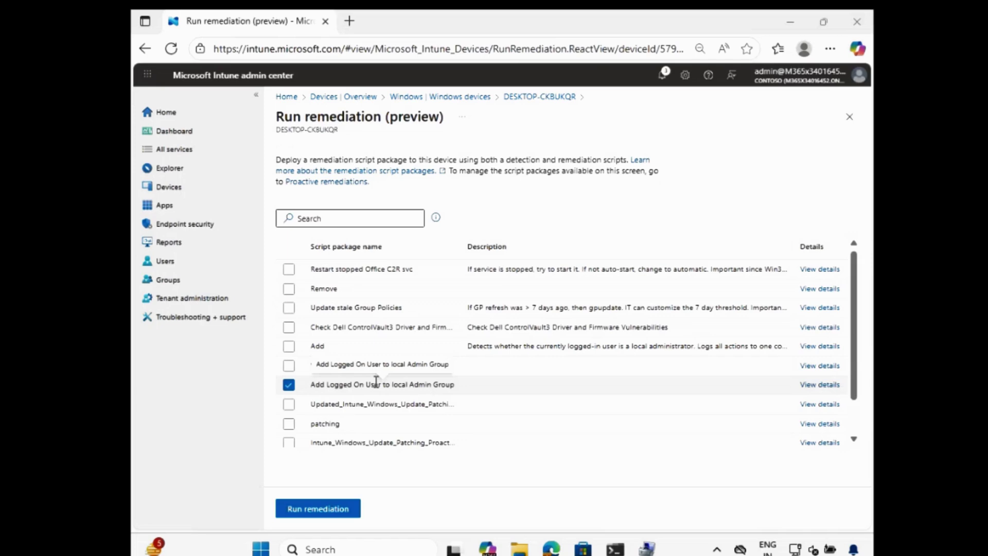
click(520, 549)
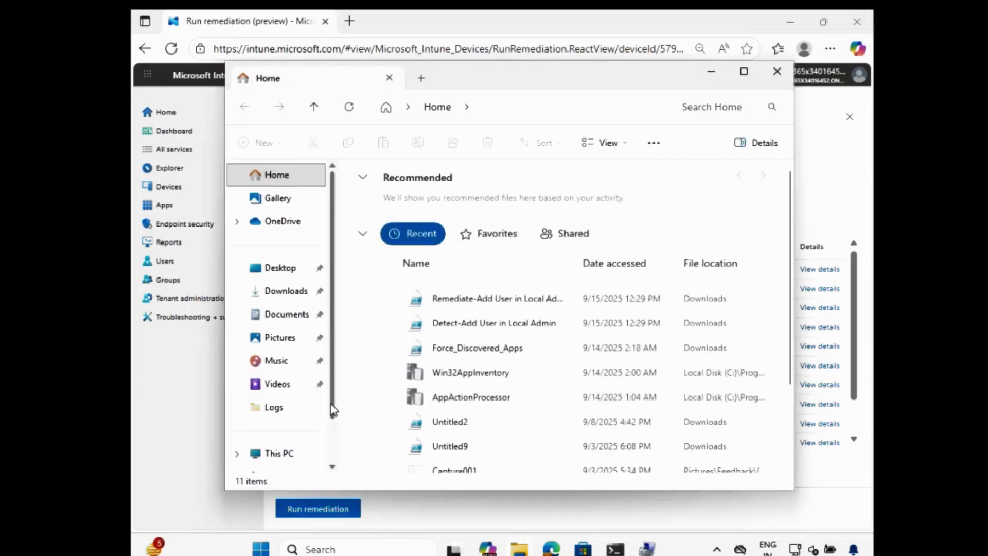
Browse to C:\ProgramData\Microsoft\IntuneManagementExtension\Logs to see the AgentExecutor and HealthScripts logs
scroll(332, 410, down, 1)
click(280, 402)
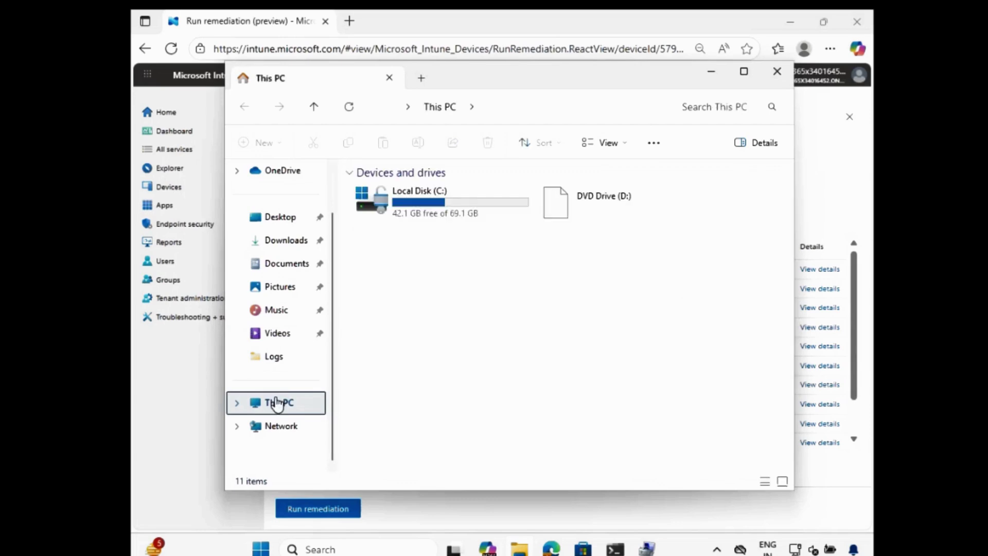
double_click(434, 215)
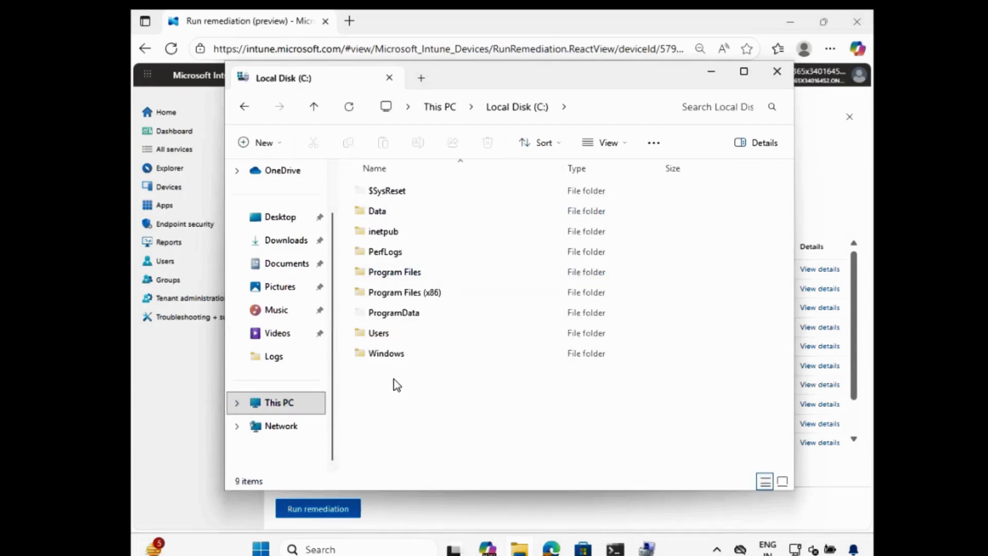
double_click(408, 313)
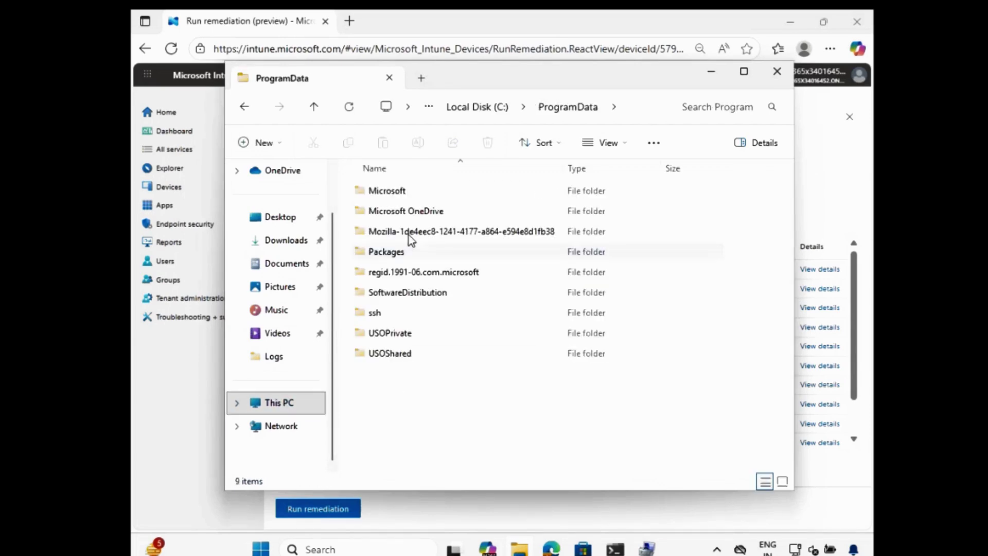
double_click(399, 194)
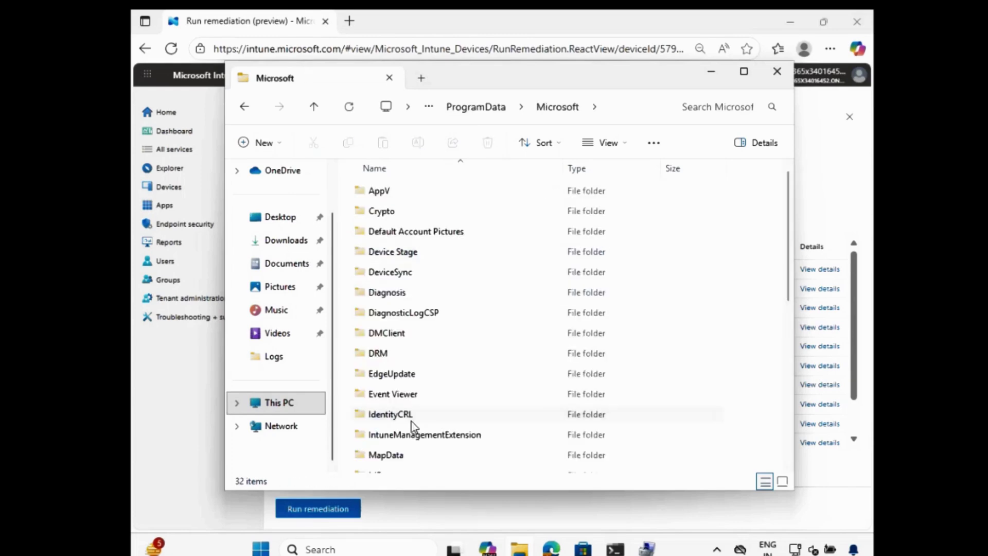
double_click(419, 436)
click(387, 204)
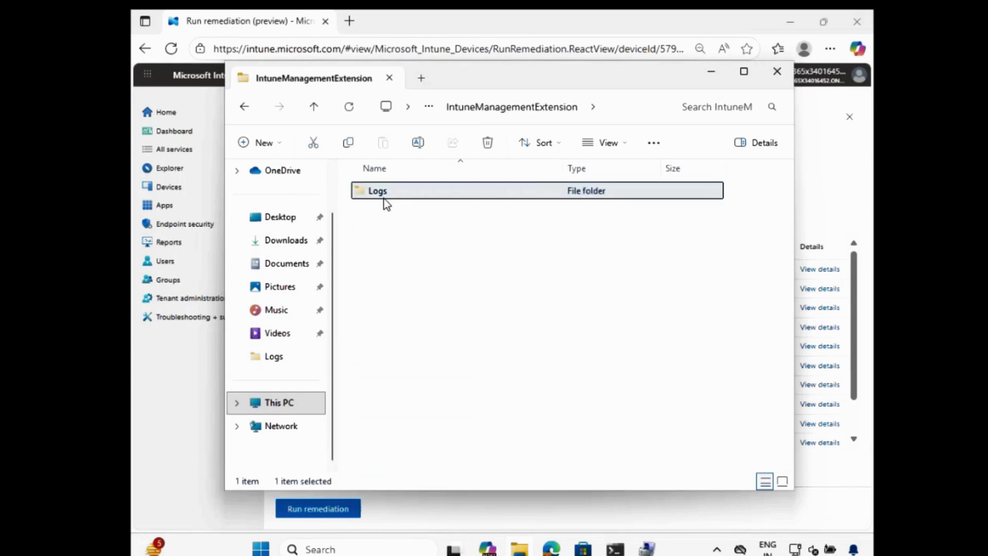
double_click(385, 200)
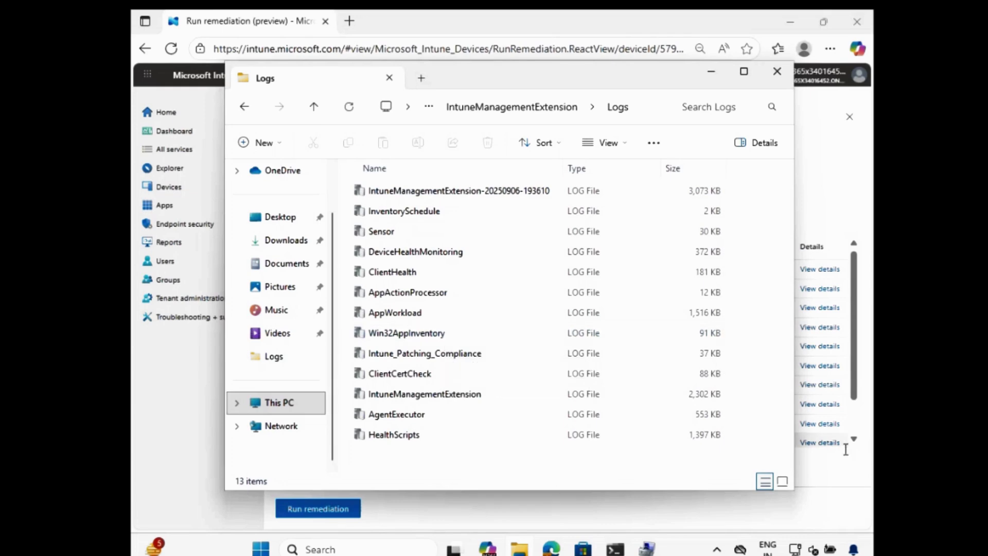
Back in the browser, run the selected remediation so it is pending on DESKTOP-CKBUKQR
click(824, 473)
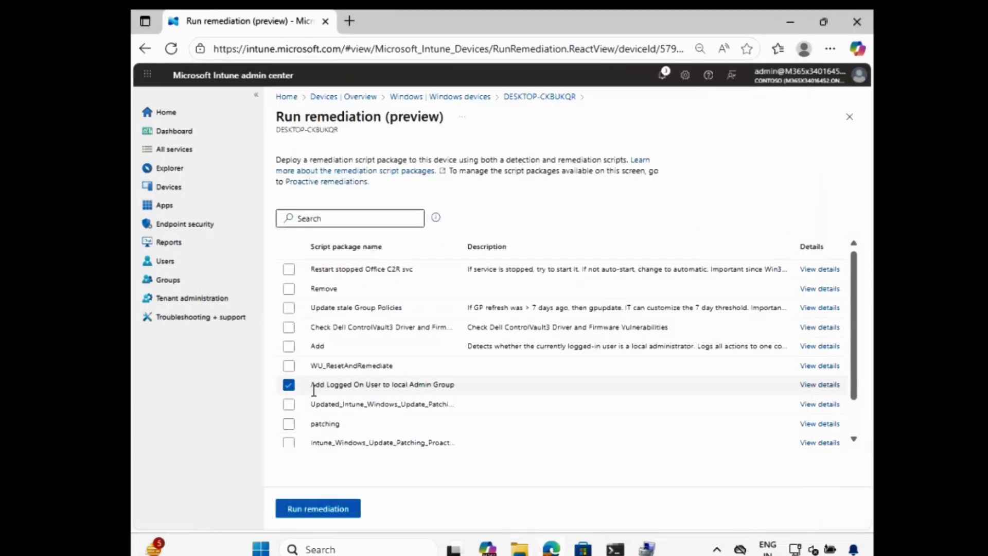
click(312, 510)
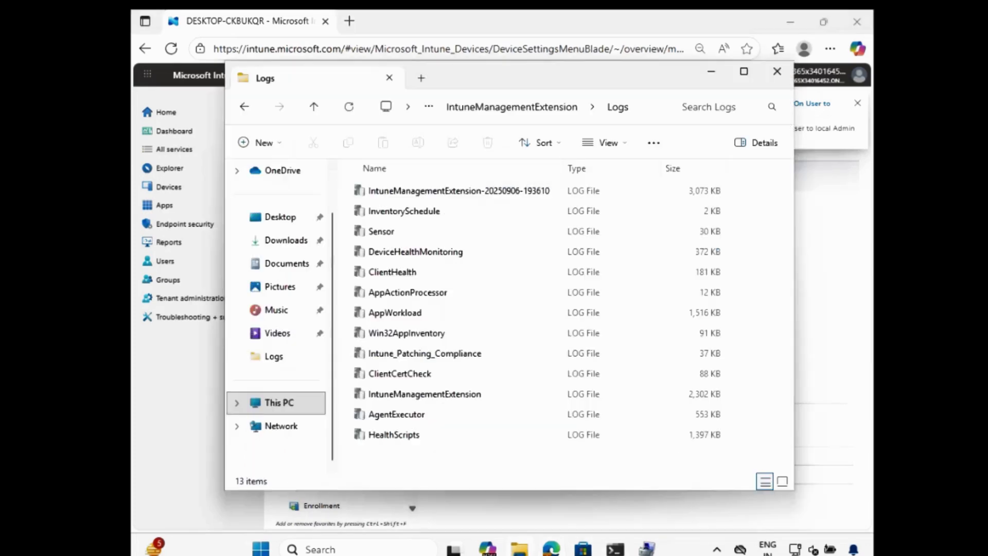
Maximize and refresh the Logs folder, then open LocalAdminMgmt_Intune.log in CMTrace
click(743, 77)
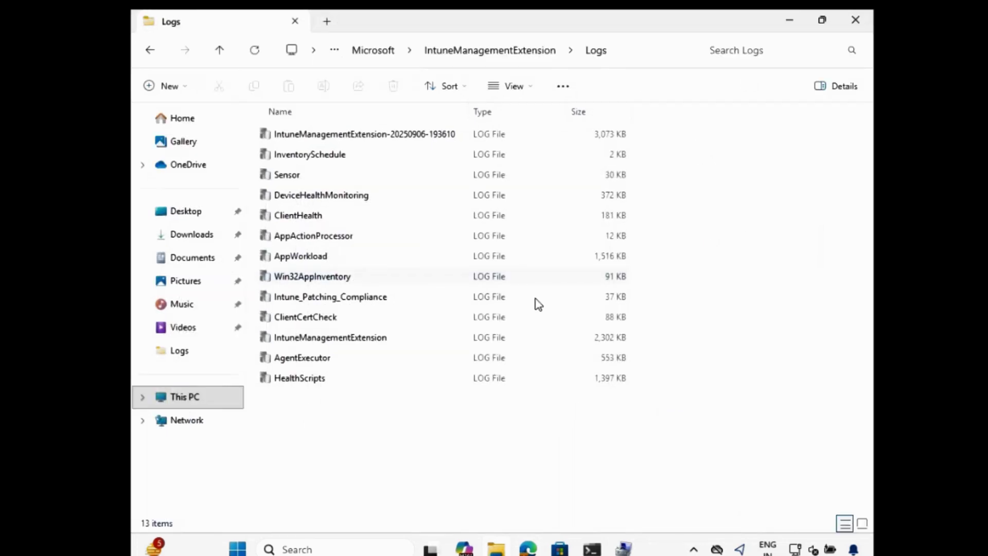
click(256, 51)
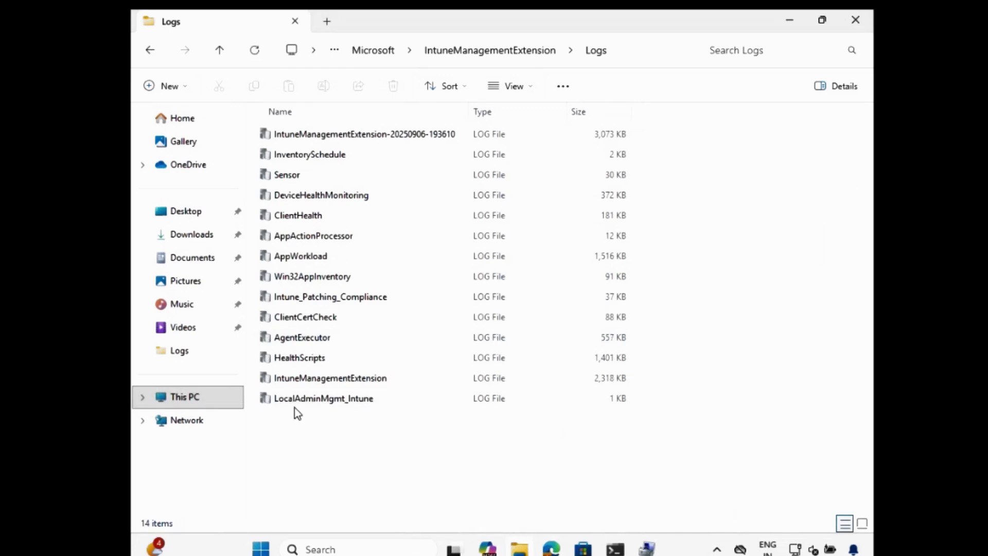
double_click(338, 400)
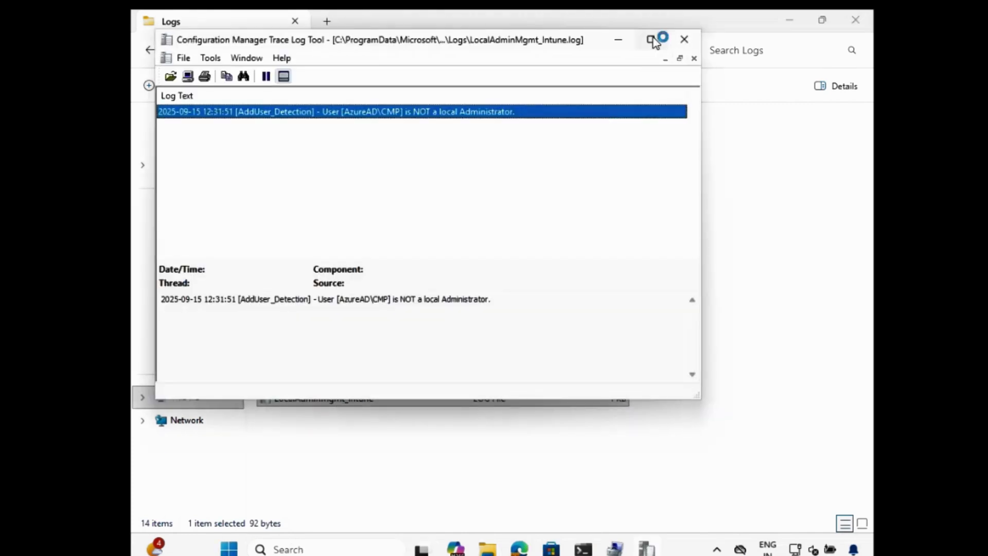
Maximize the Trace Log Tool to read all three LocalAdminMgmt_Intune log entries
click(651, 39)
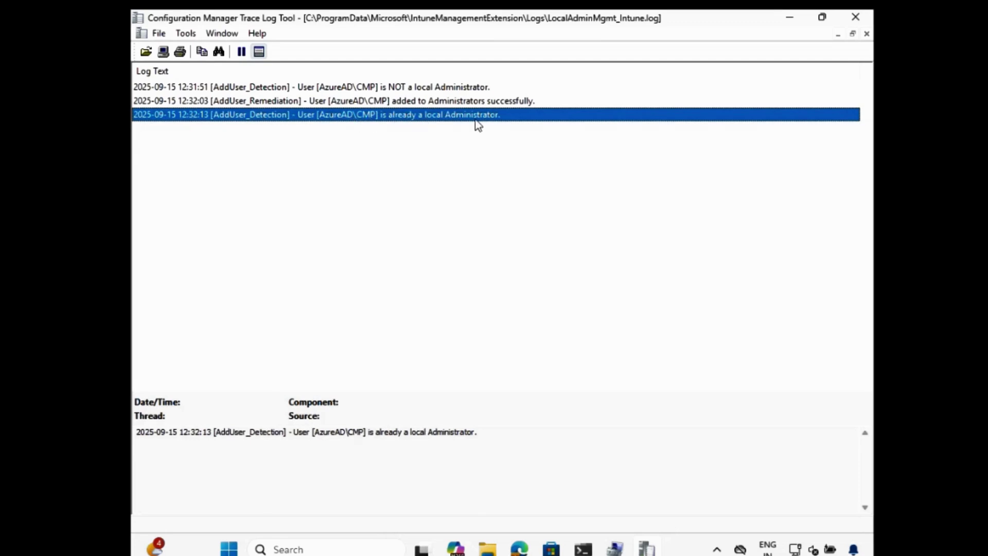
Confirm the Azure AD user is in the Administrators group, then return to the Intune device page
click(615, 549)
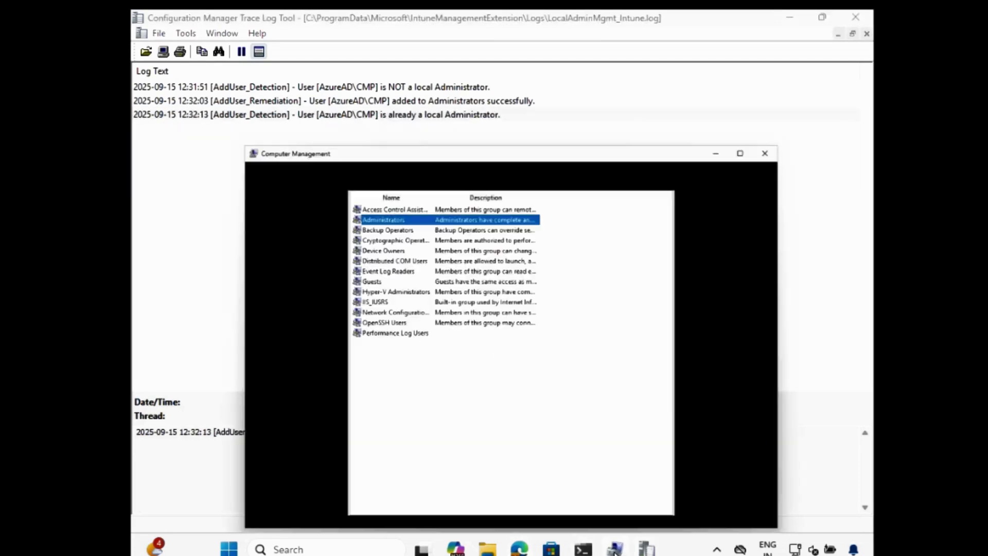
key(alt+a)
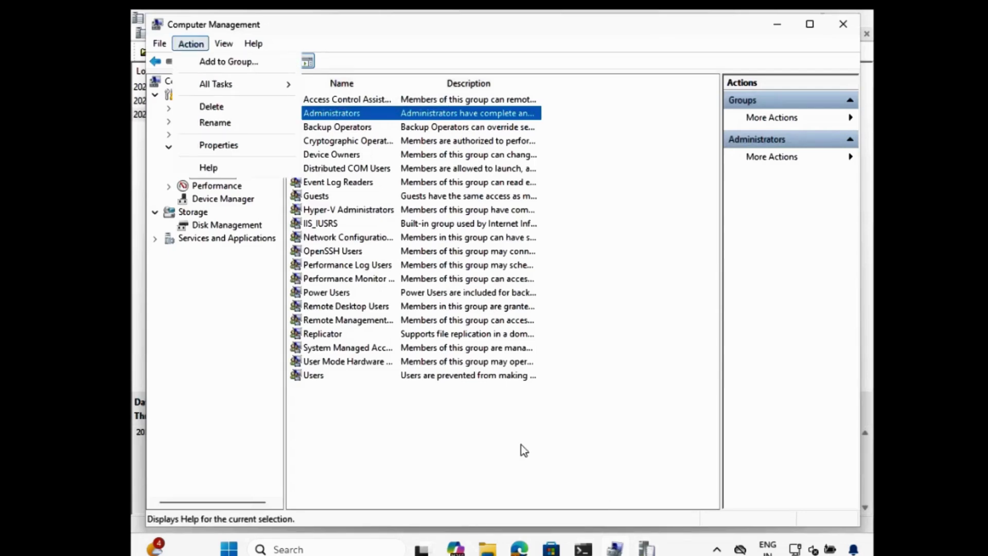
key(Escape)
double_click(349, 114)
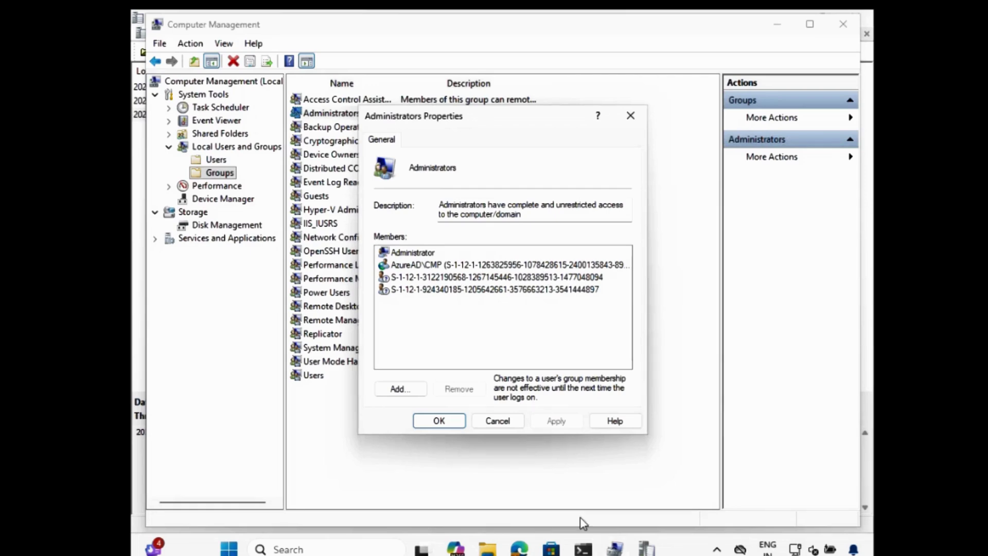
click(521, 551)
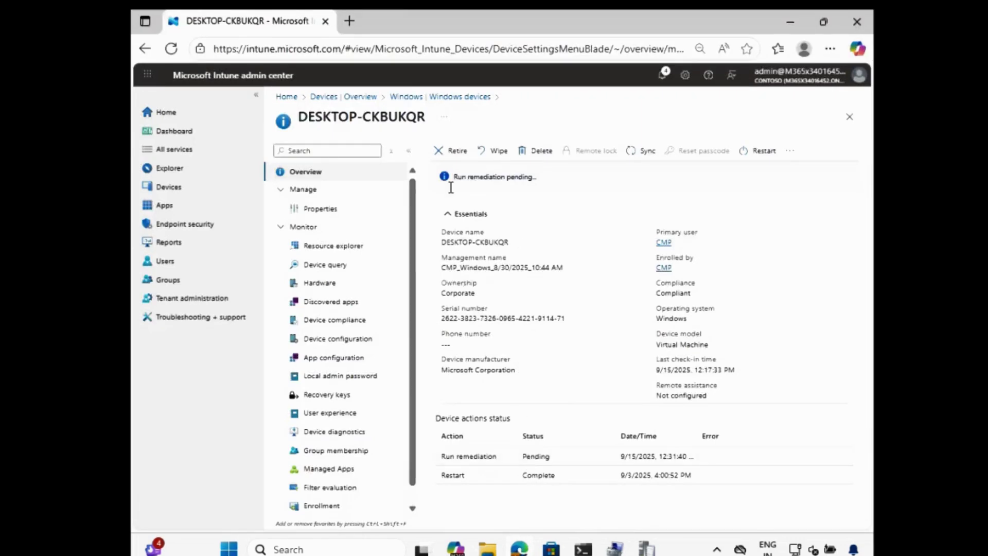
Refresh the overview to see remediation Complete, then go to Devices > Scripts and remediations
click(332, 246)
click(316, 171)
click(348, 97)
scroll(323, 393, down, 2)
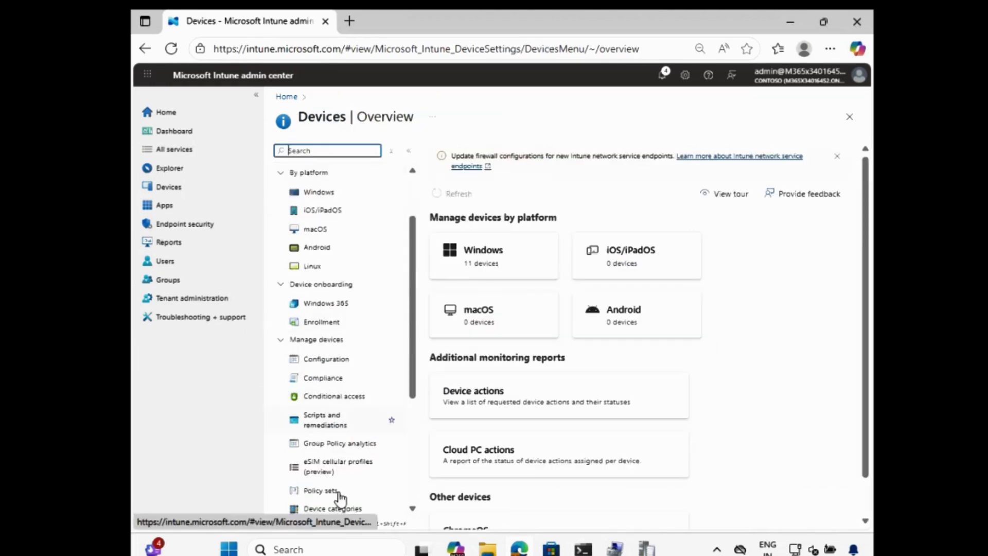
click(326, 421)
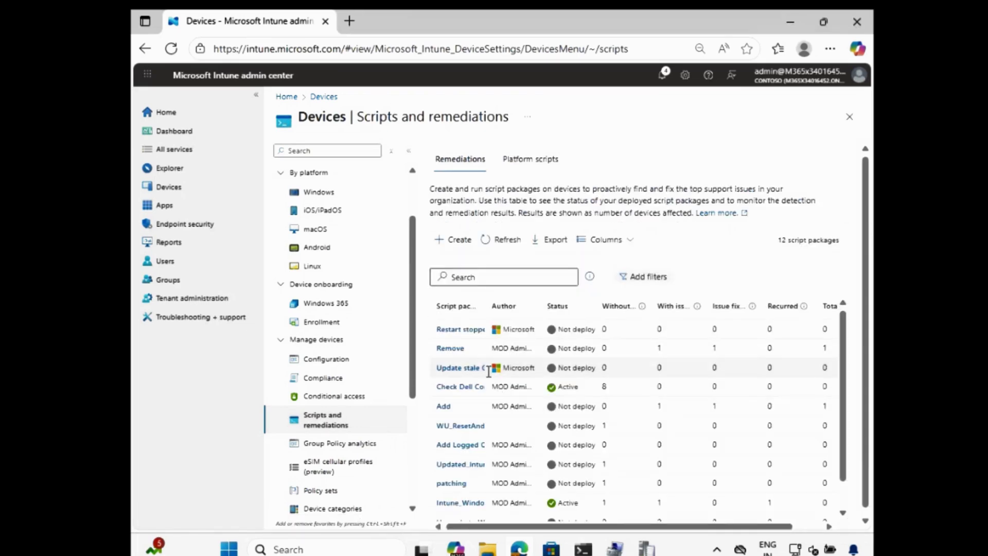
Show Add Logged On User device status with pre- and post-remediation detection output columns
click(465, 445)
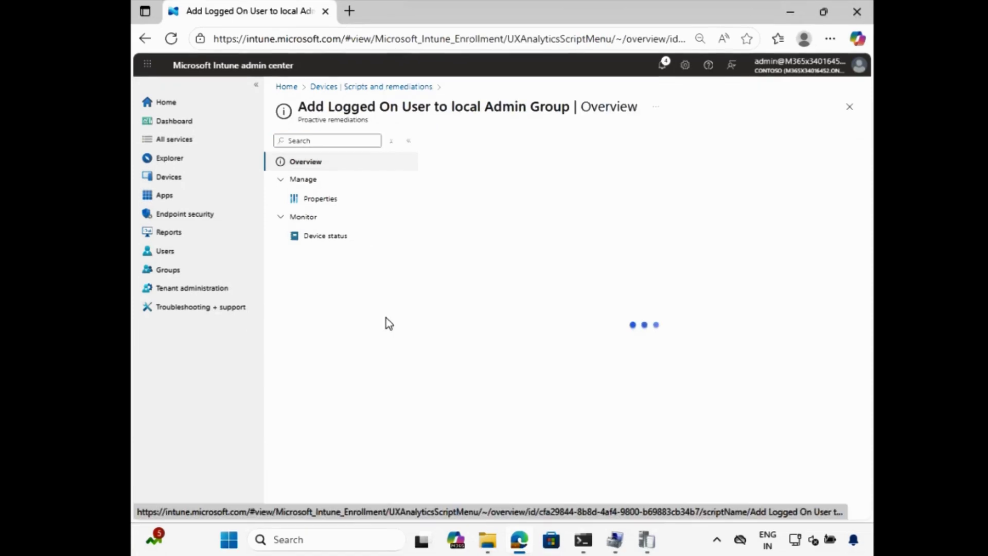
click(335, 243)
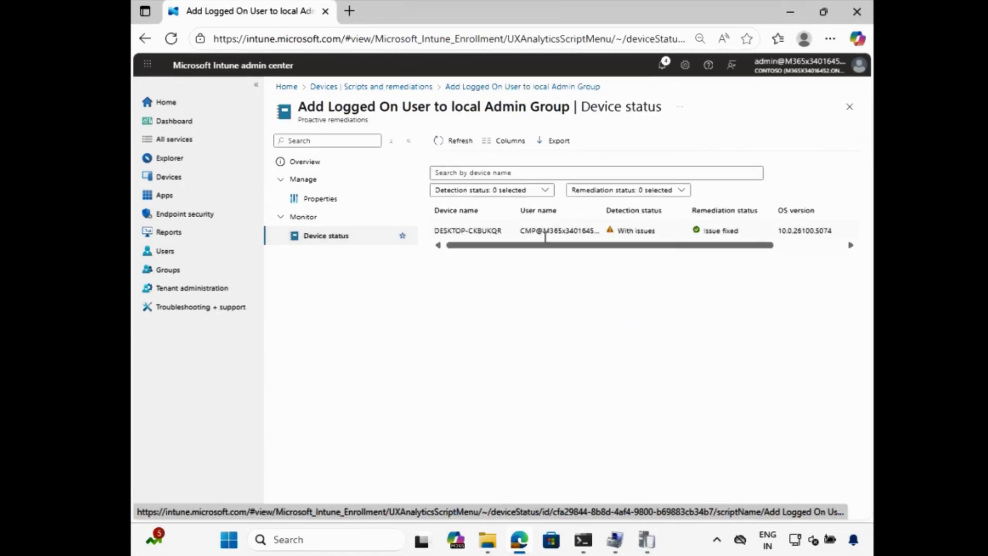
click(510, 141)
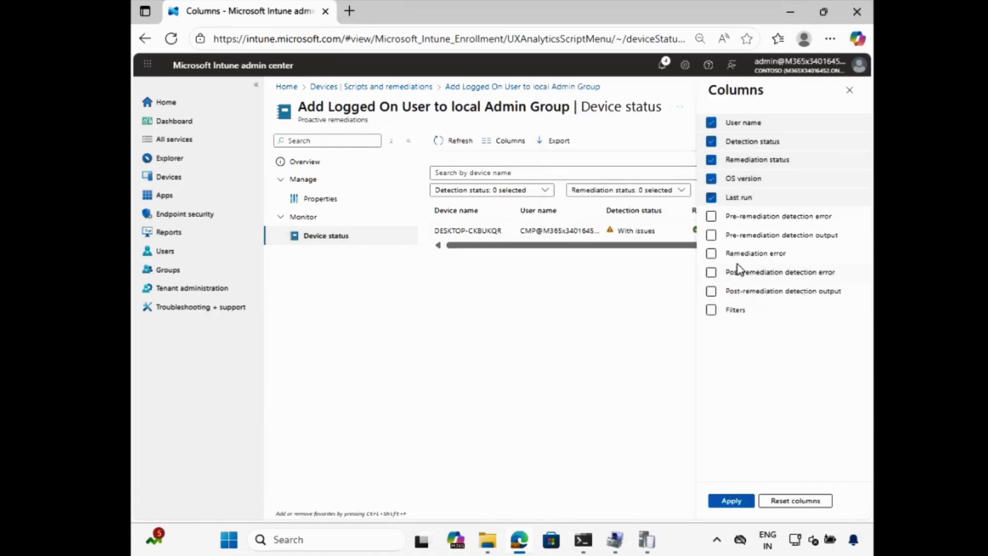
click(712, 236)
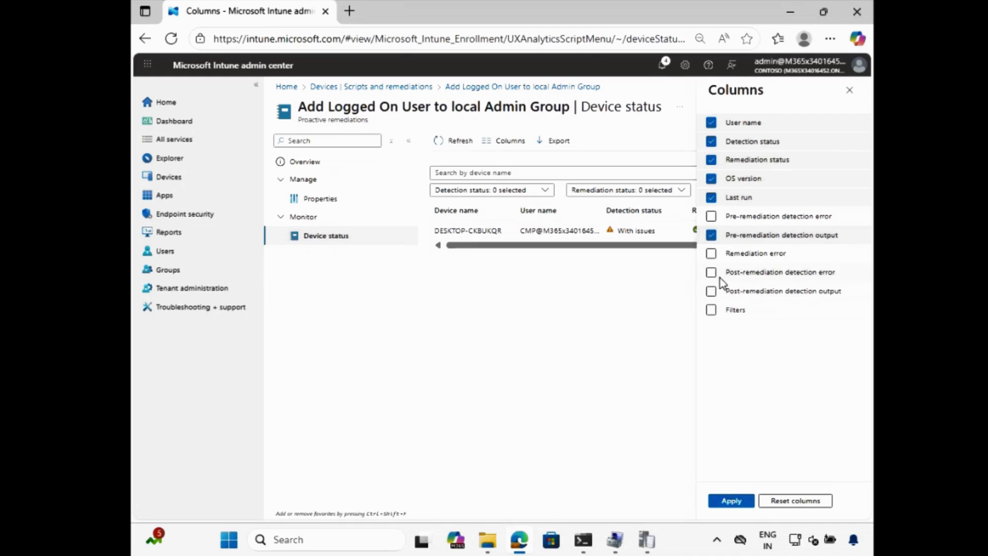
click(712, 292)
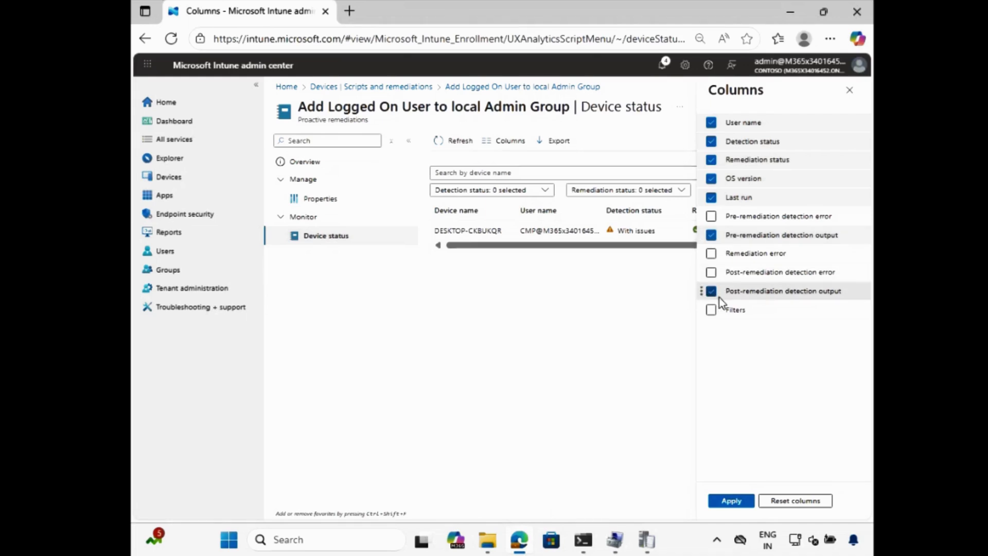
click(730, 500)
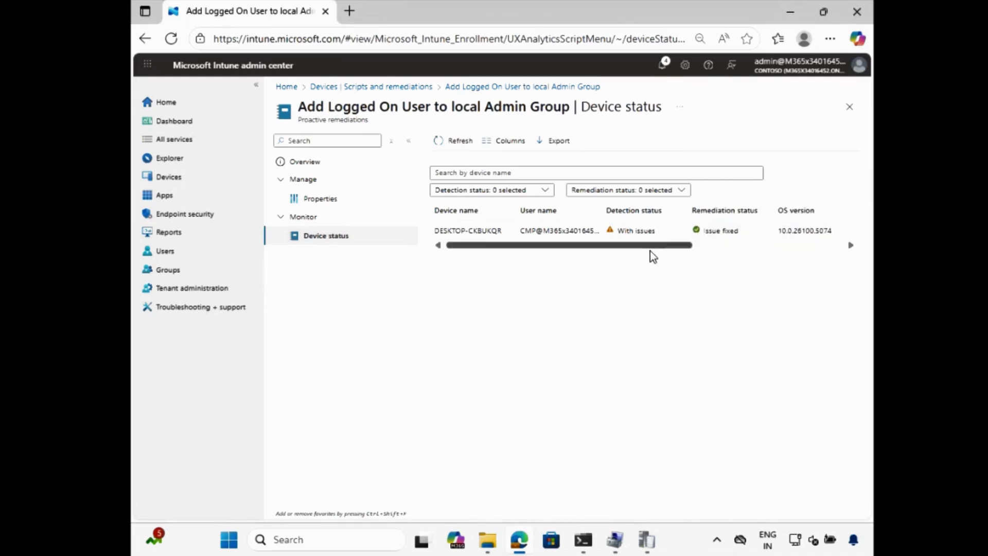
drag(651, 246, 844, 247)
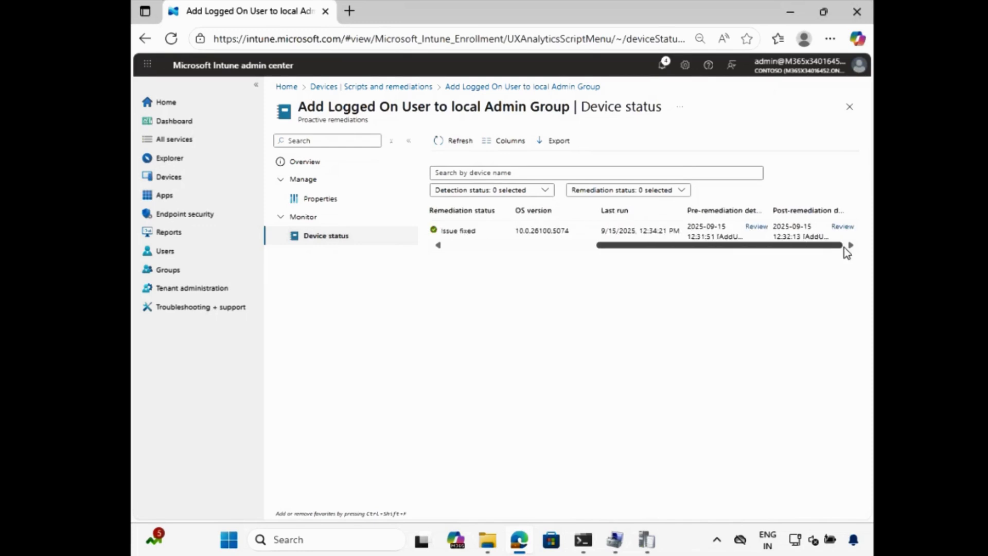
click(754, 227)
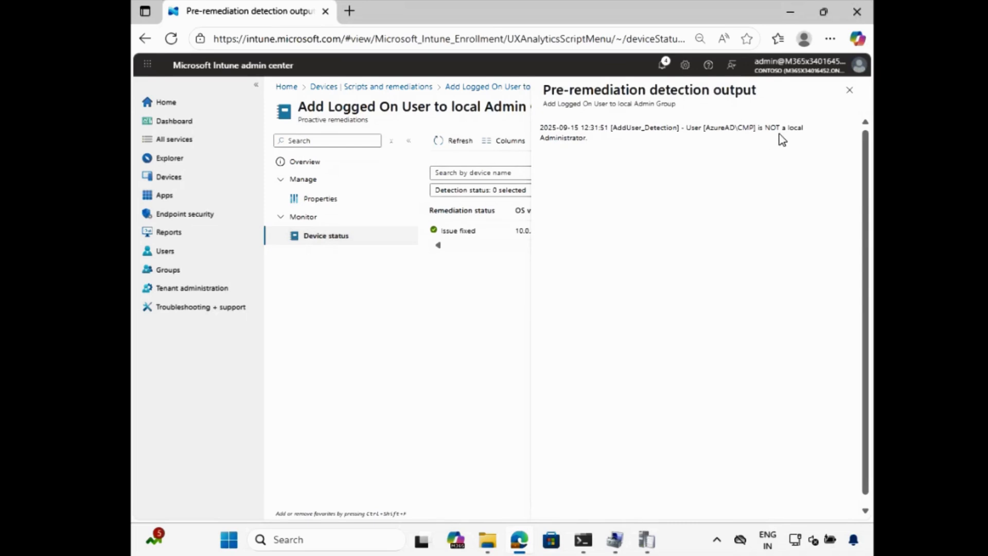
click(850, 91)
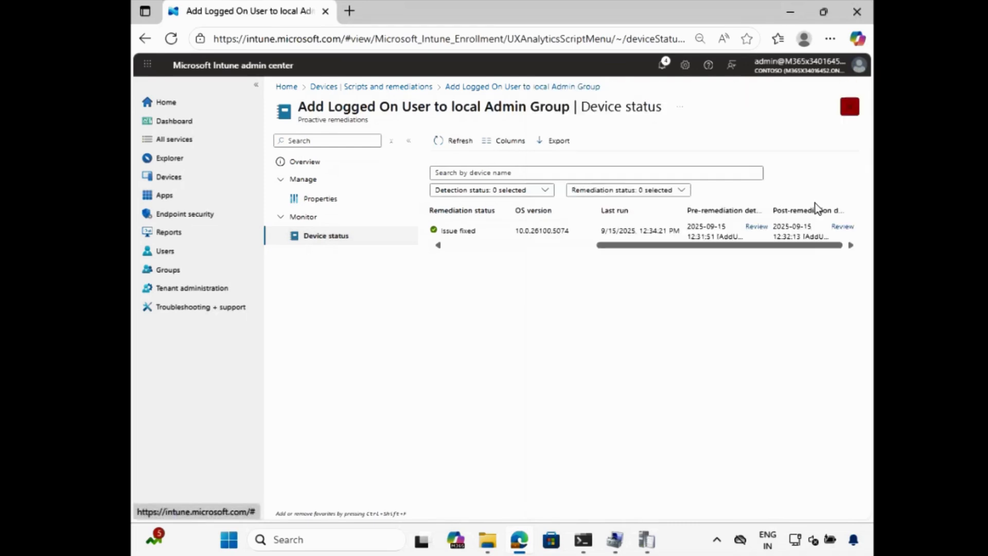
click(843, 227)
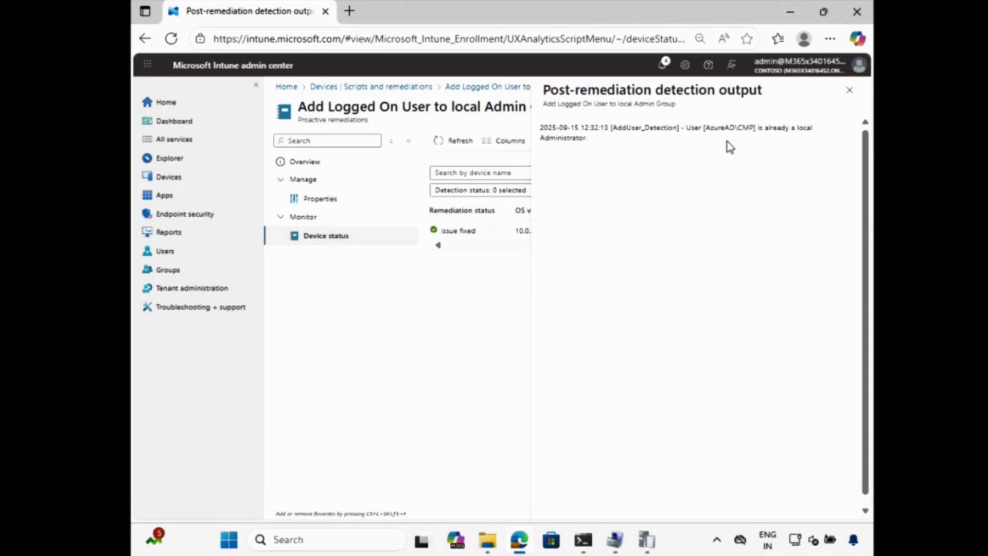
drag(760, 127, 705, 125)
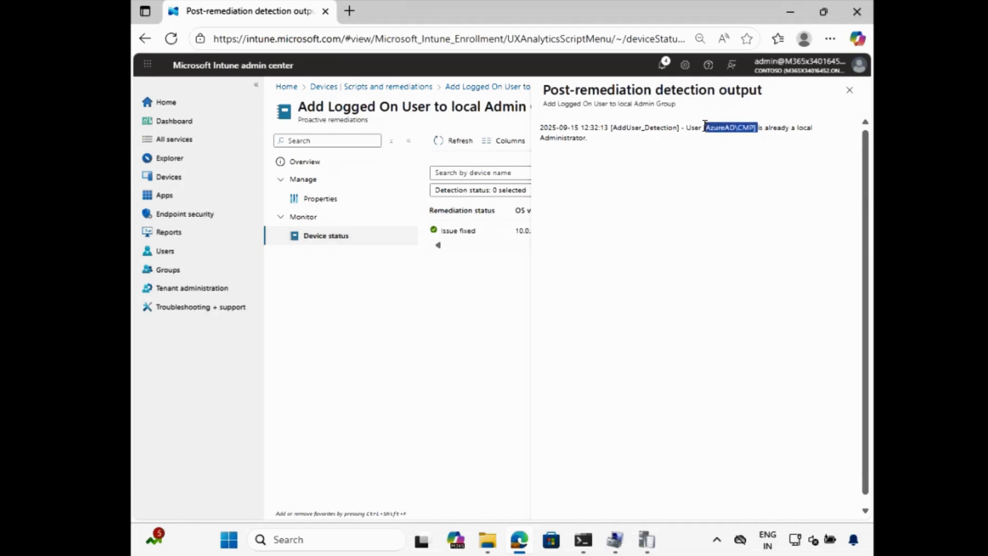
click(850, 91)
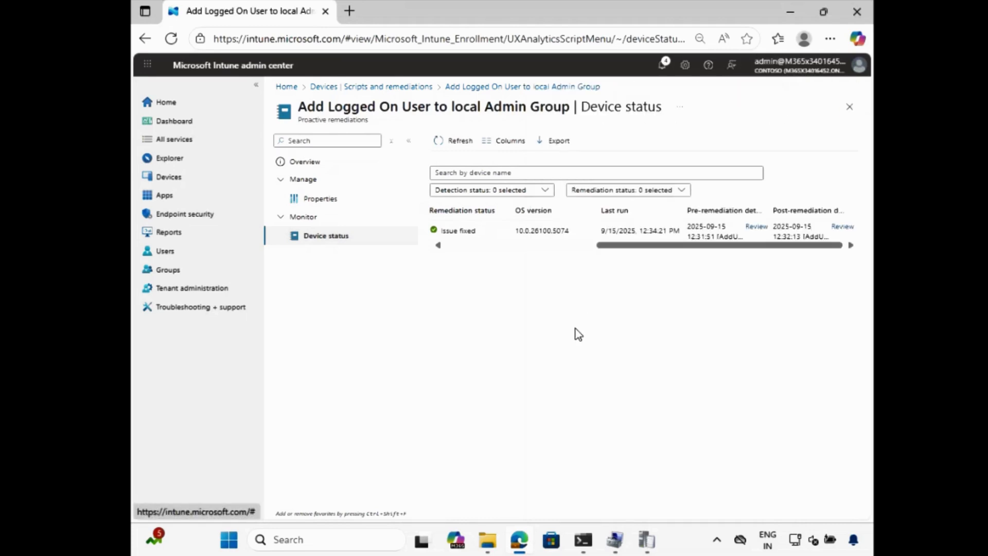